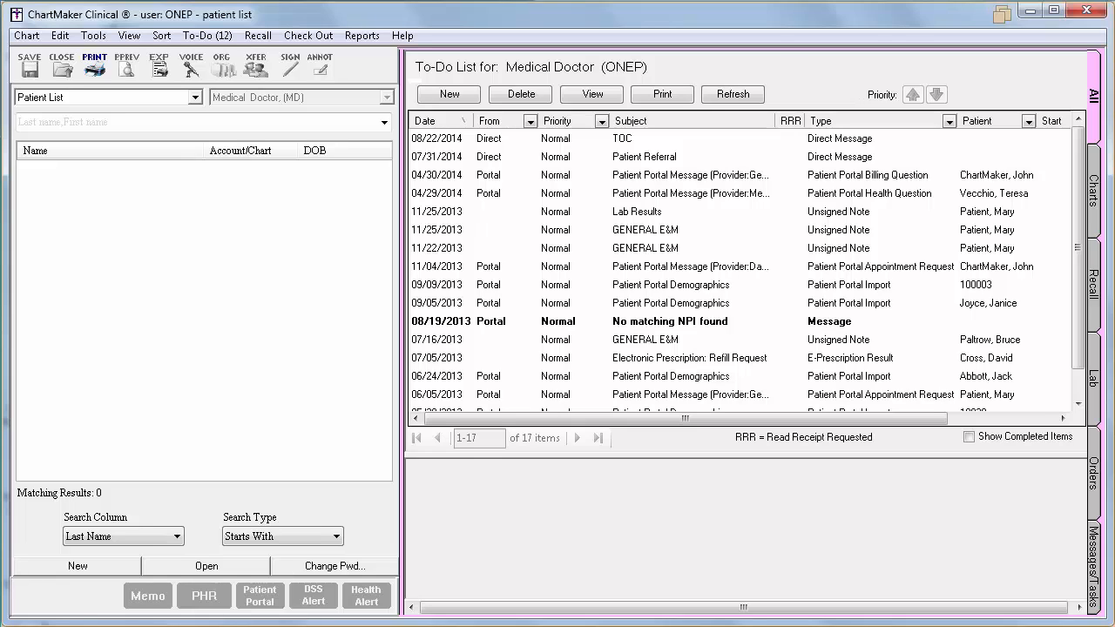
Start a new outgoing Direct message.
click(195, 35)
mouse_move(332, 75)
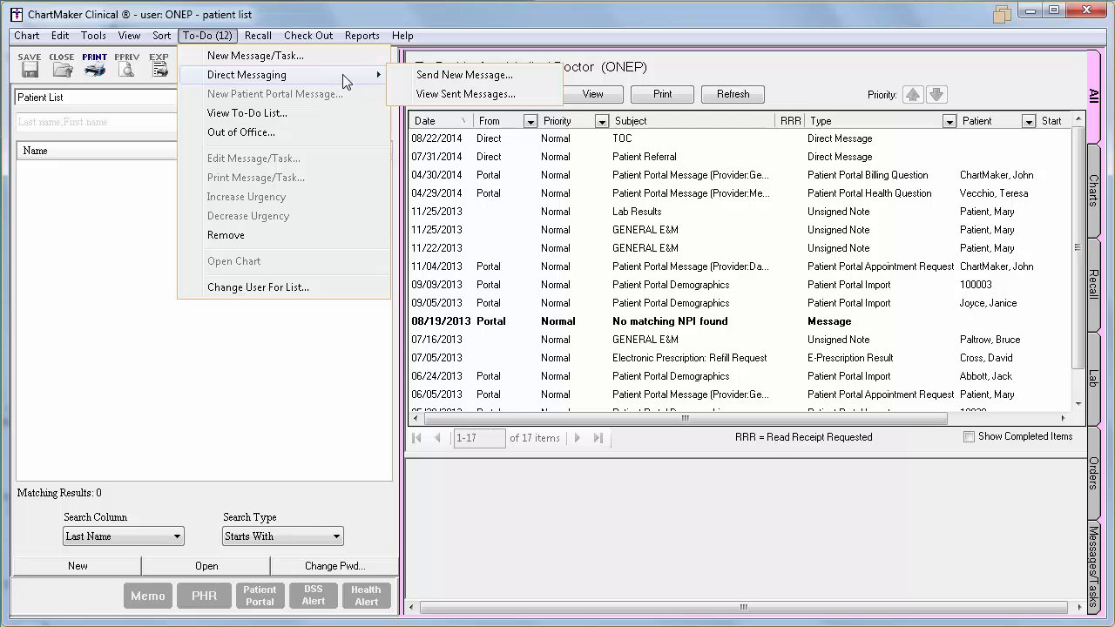
click(549, 83)
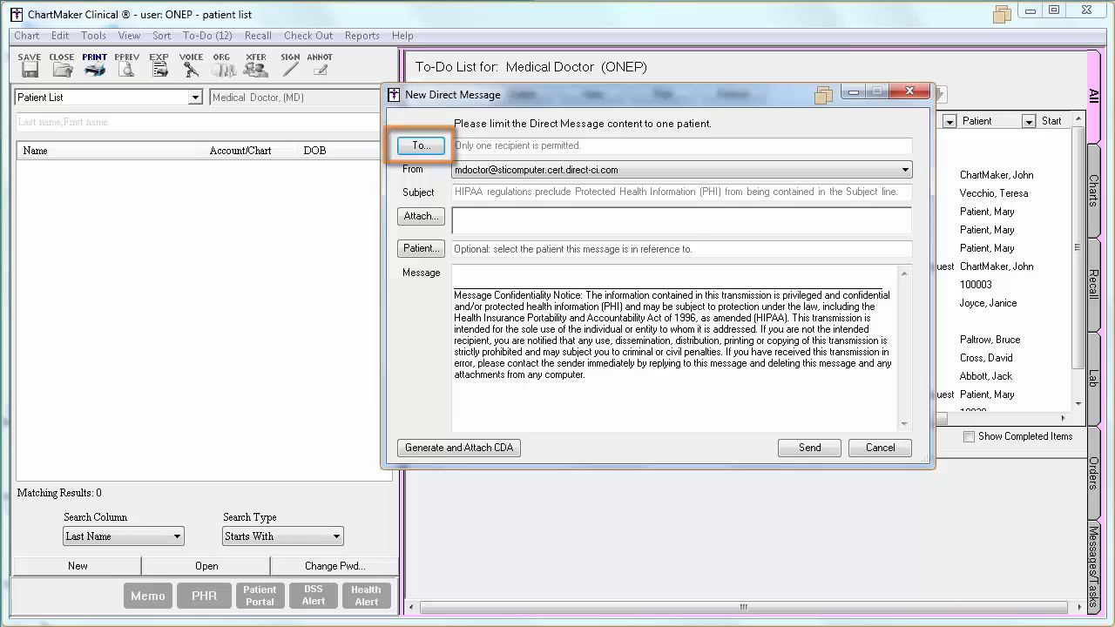
Address the message to the GMC Critical Care Medicine provider found by a name search and enter the subject "TOC Summary".
click(421, 146)
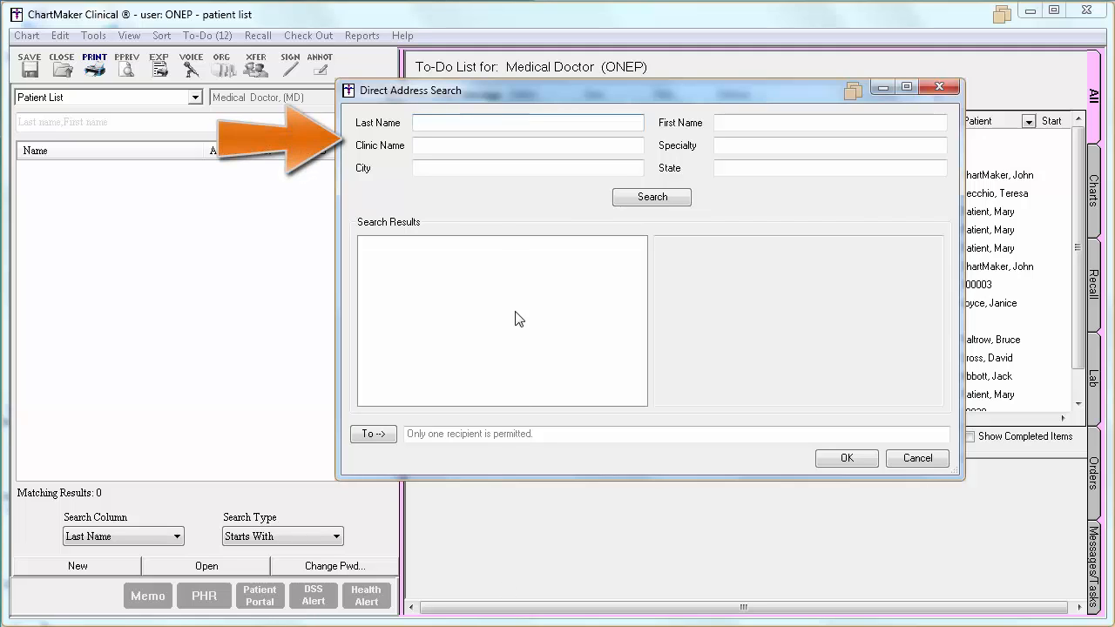
text(smith)
click(762, 123)
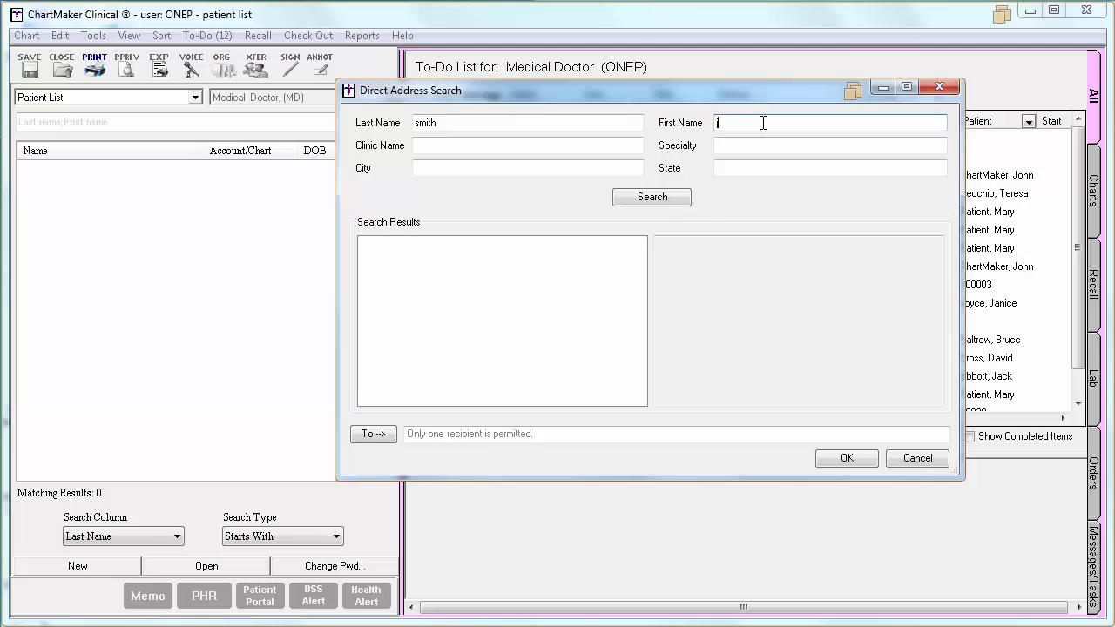
click(684, 202)
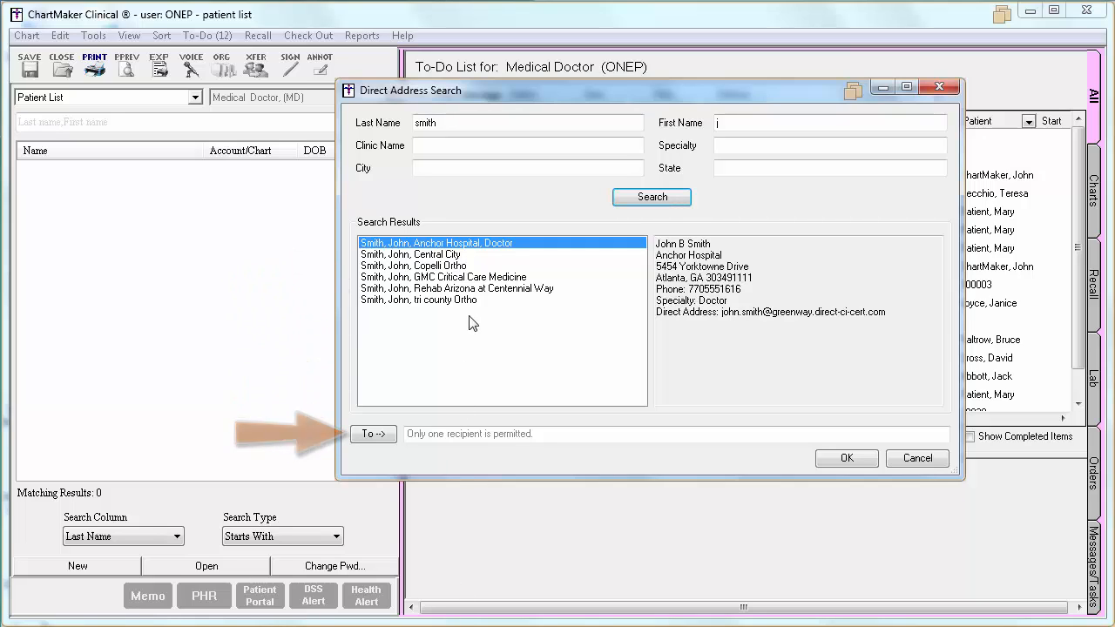
click(474, 277)
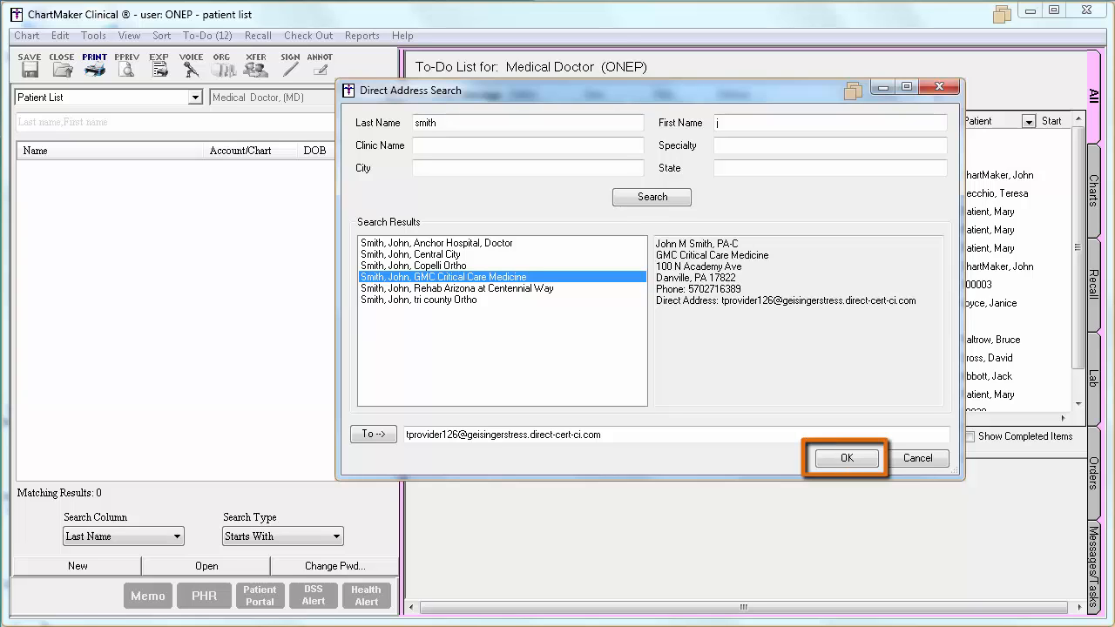
click(869, 463)
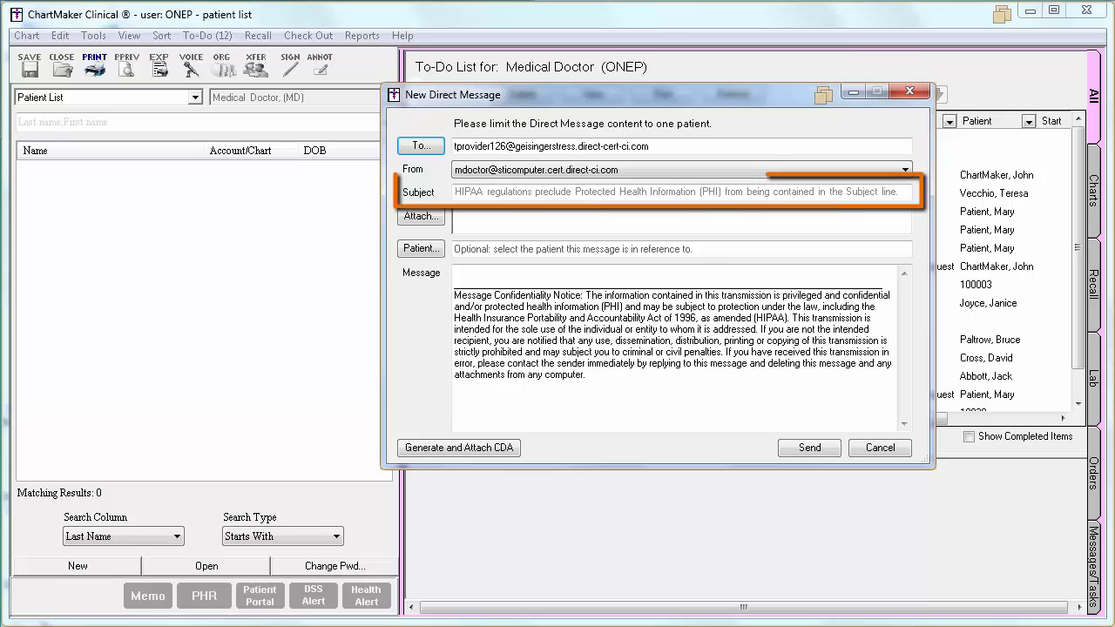
click(480, 192)
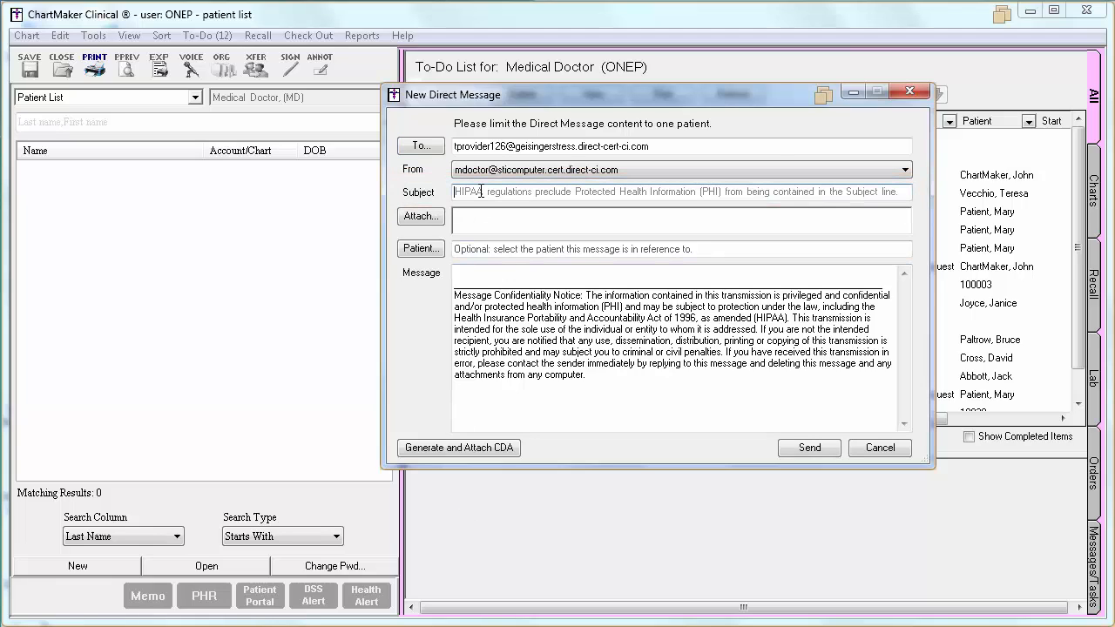
text(TOC Summary)
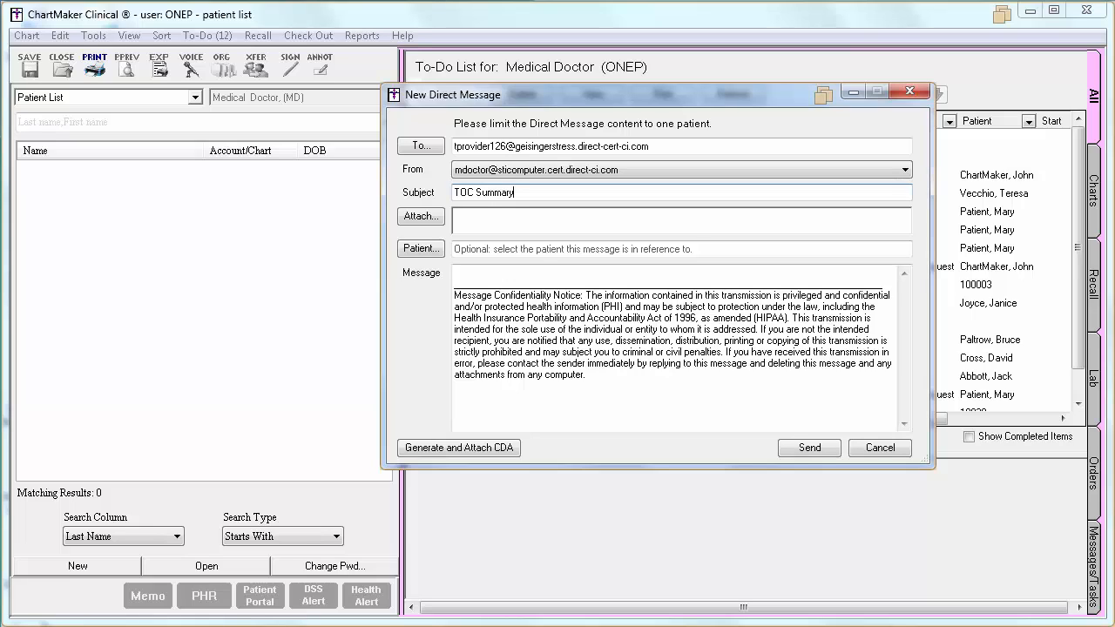
Set up a Transition of Care Summary attachment with provider Medical Doctor (MD) and the third patient found by searching for "patient".
click(460, 448)
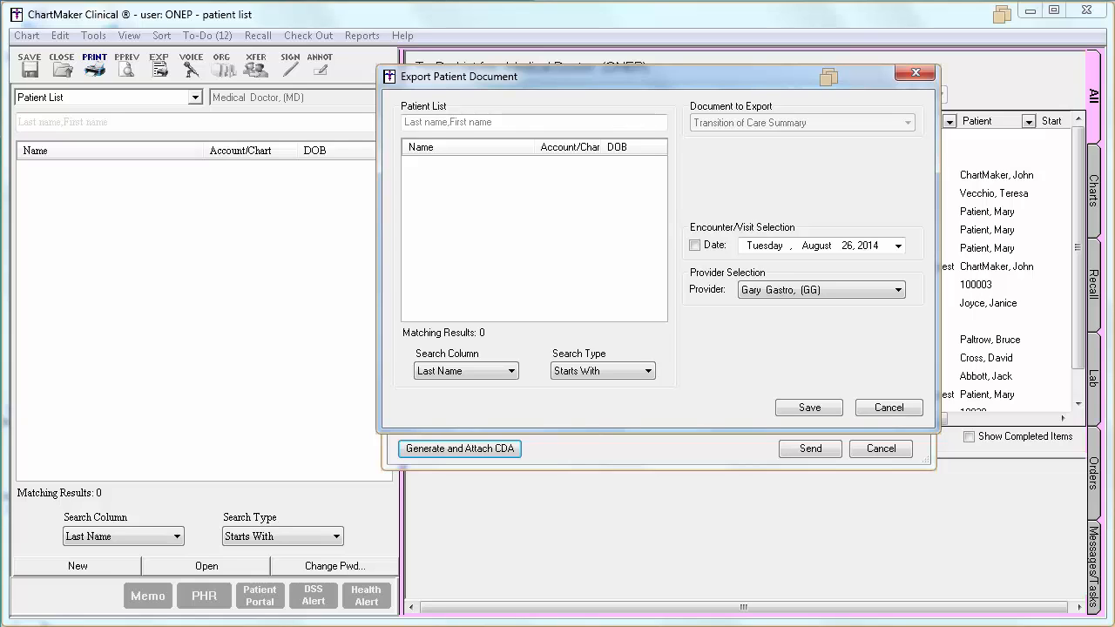
click(852, 294)
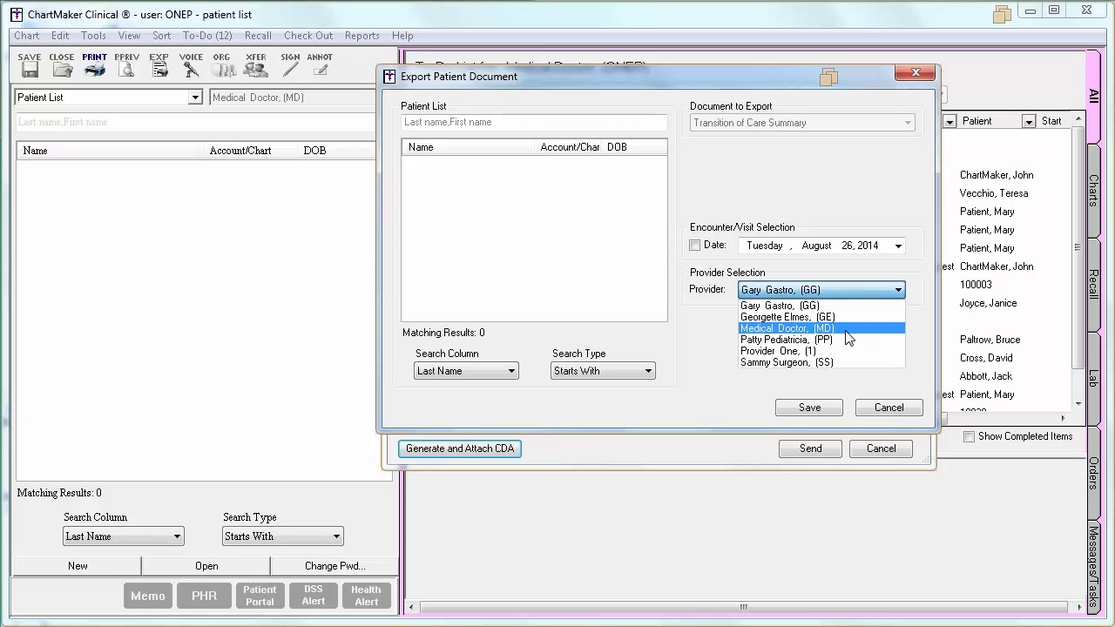
click(845, 329)
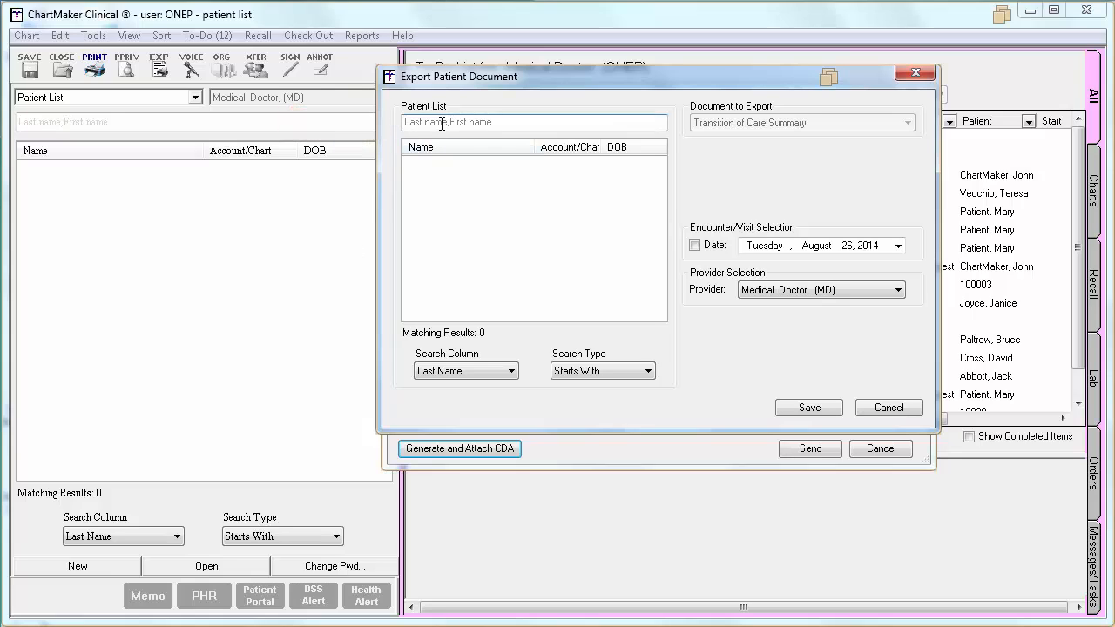
text(patient)
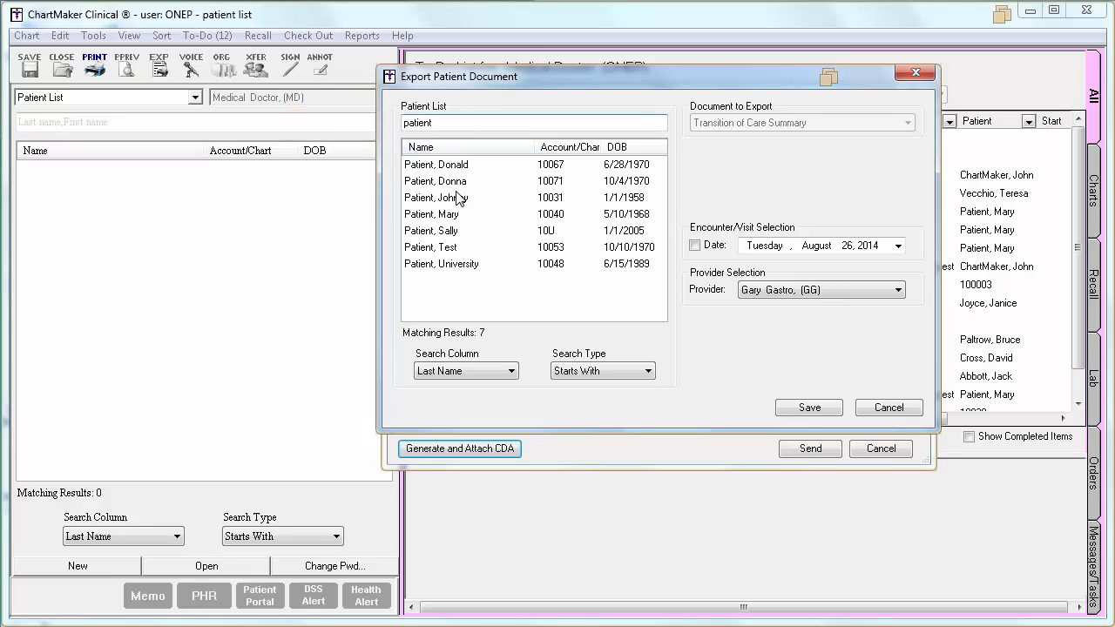
click(457, 198)
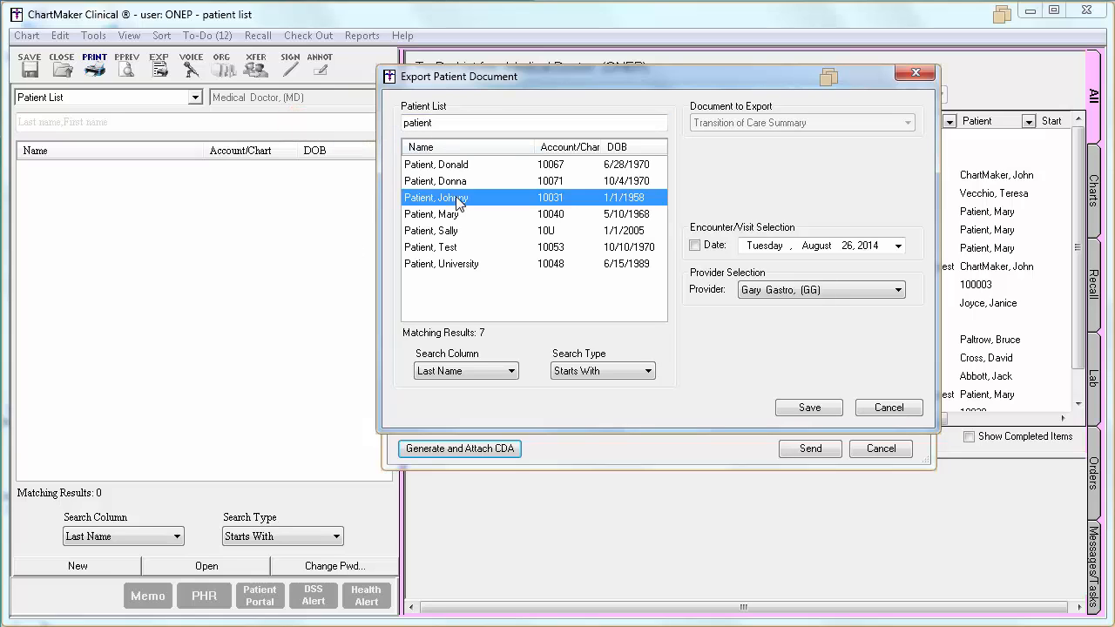
Export the summary as an XML file to the Desktop with the Tension Headache problem excluded, attaching it to the message.
click(819, 411)
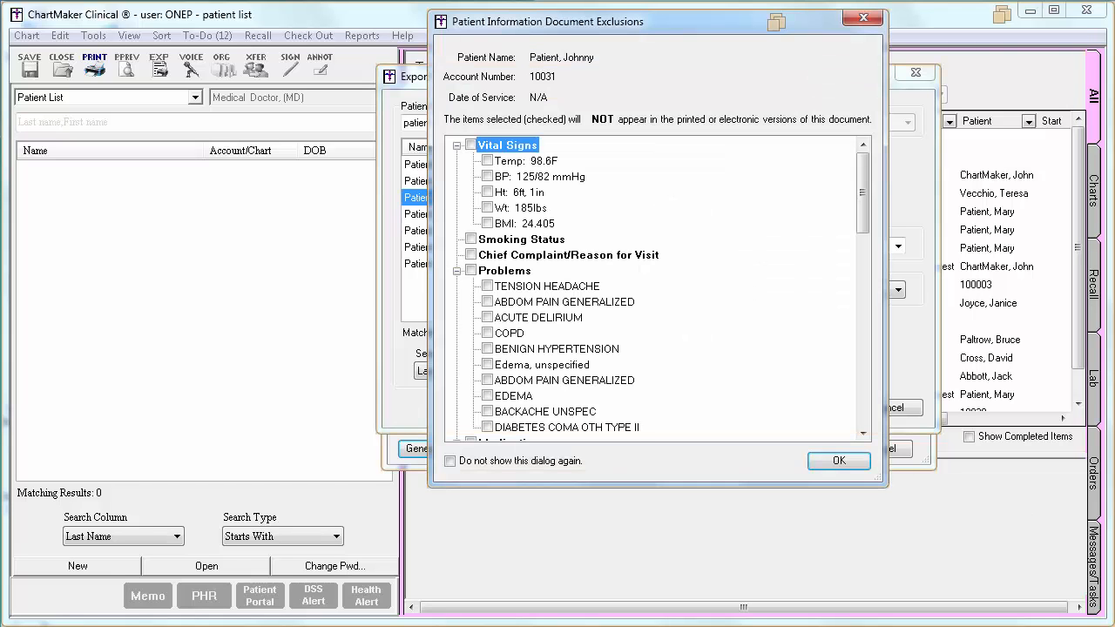
click(487, 285)
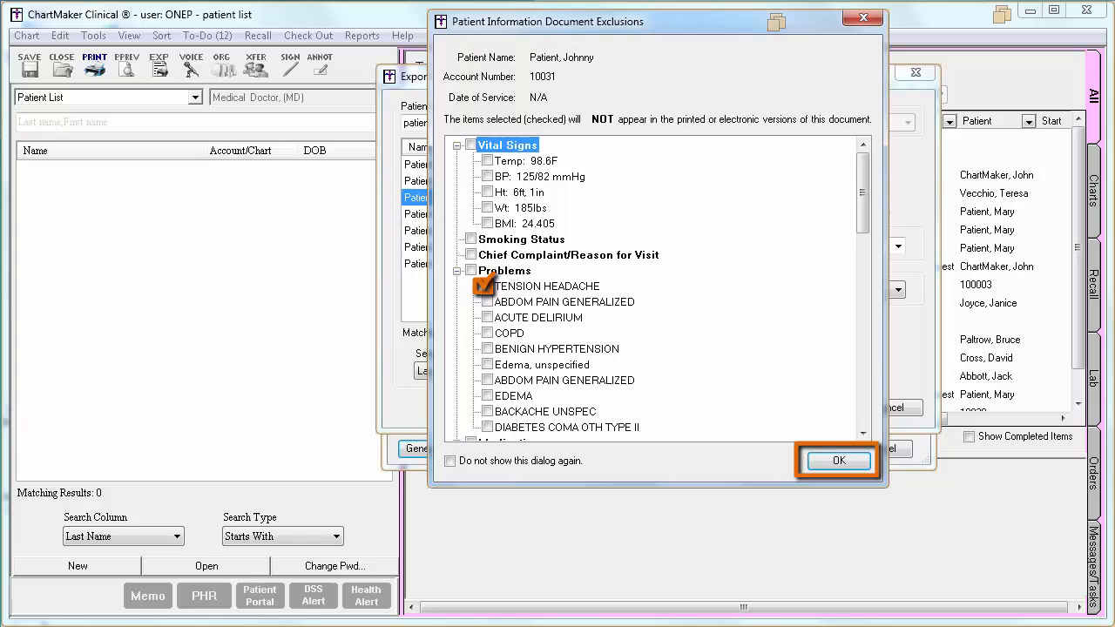
click(841, 461)
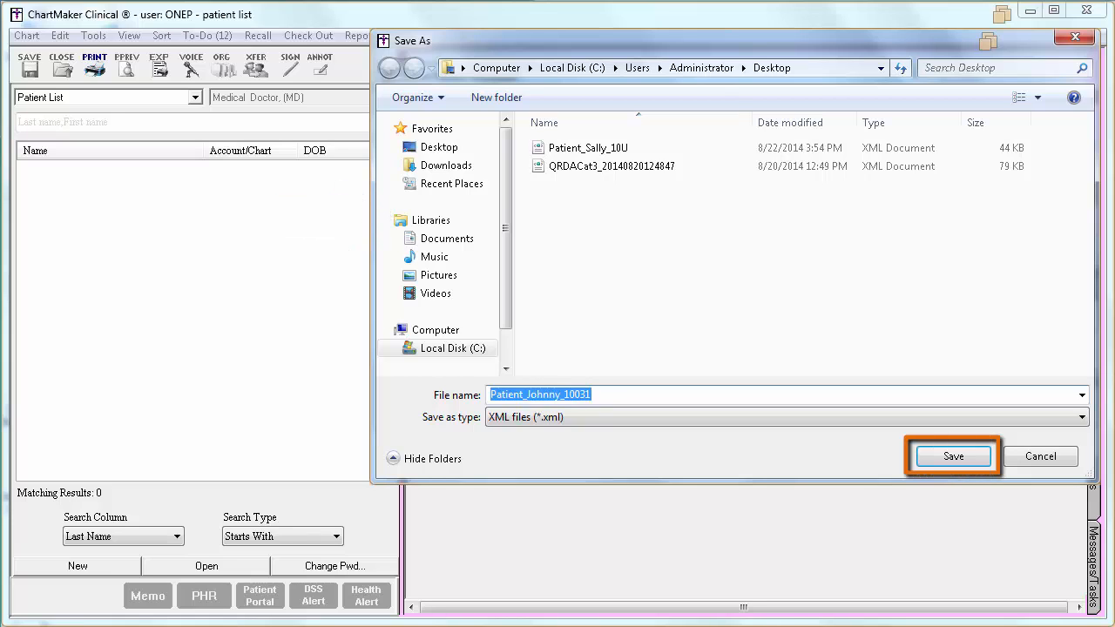
click(976, 459)
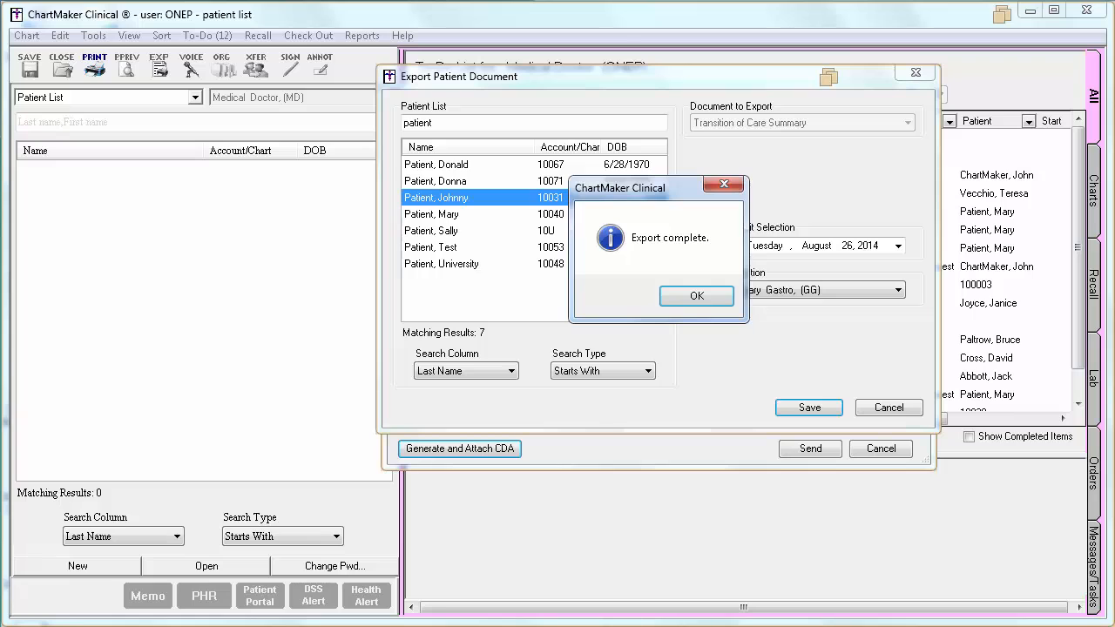
click(701, 297)
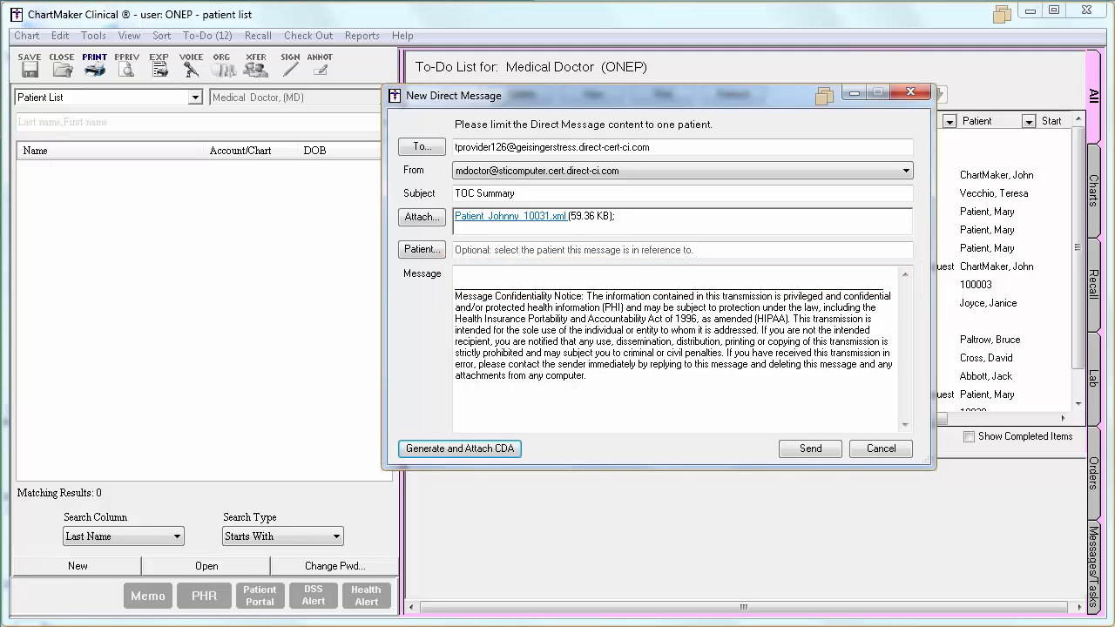
Send the Direct message and check its delivery status in the list of sent Direct messages.
click(806, 449)
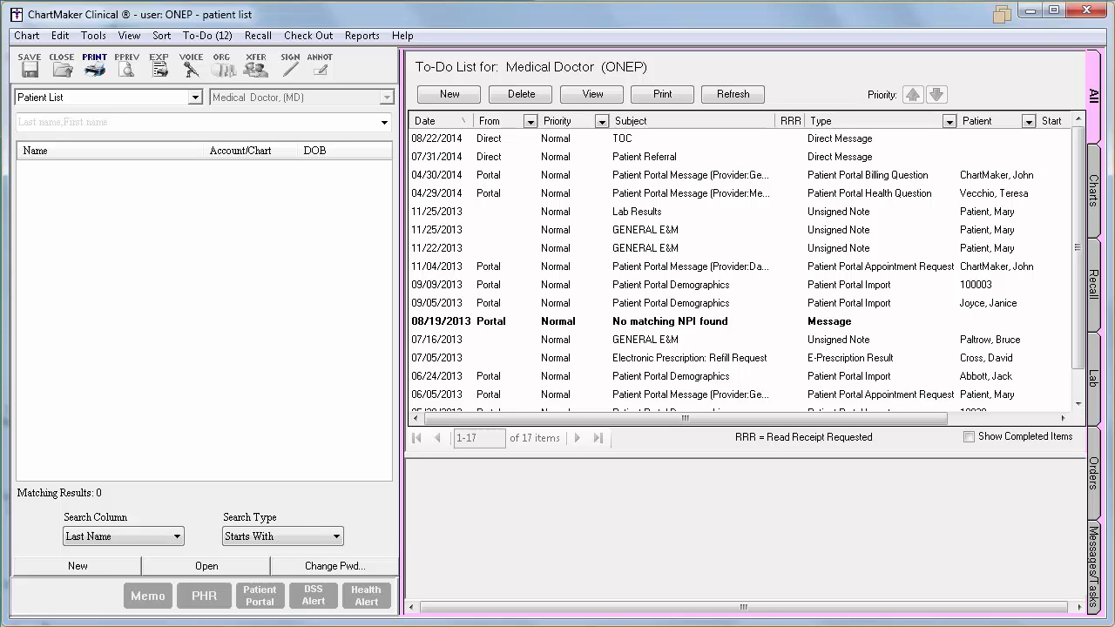
click(222, 37)
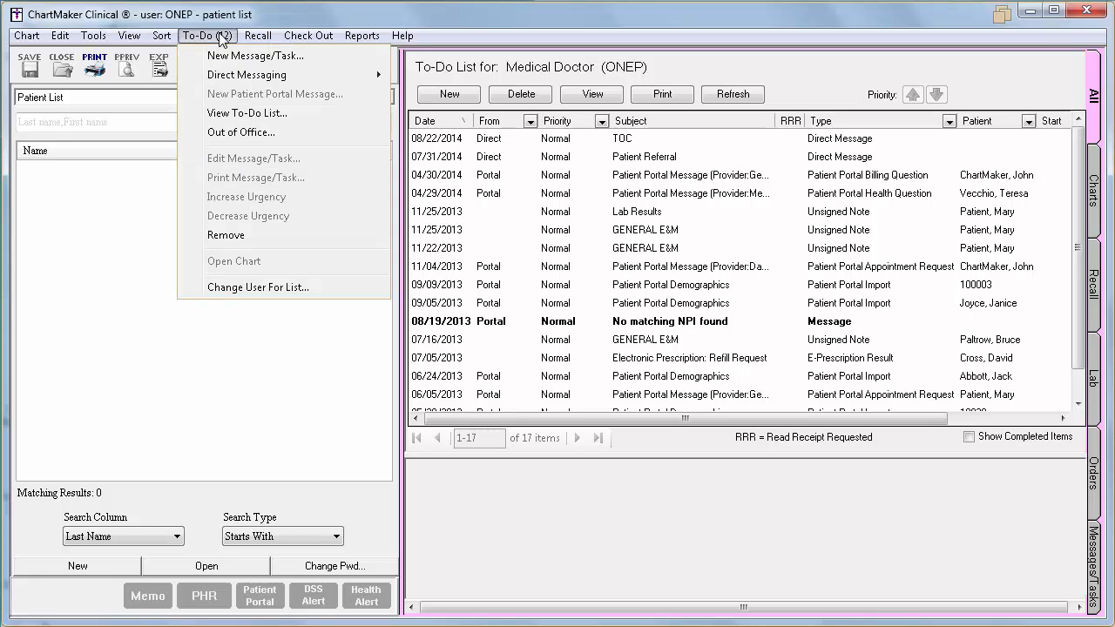
mouse_move(312, 81)
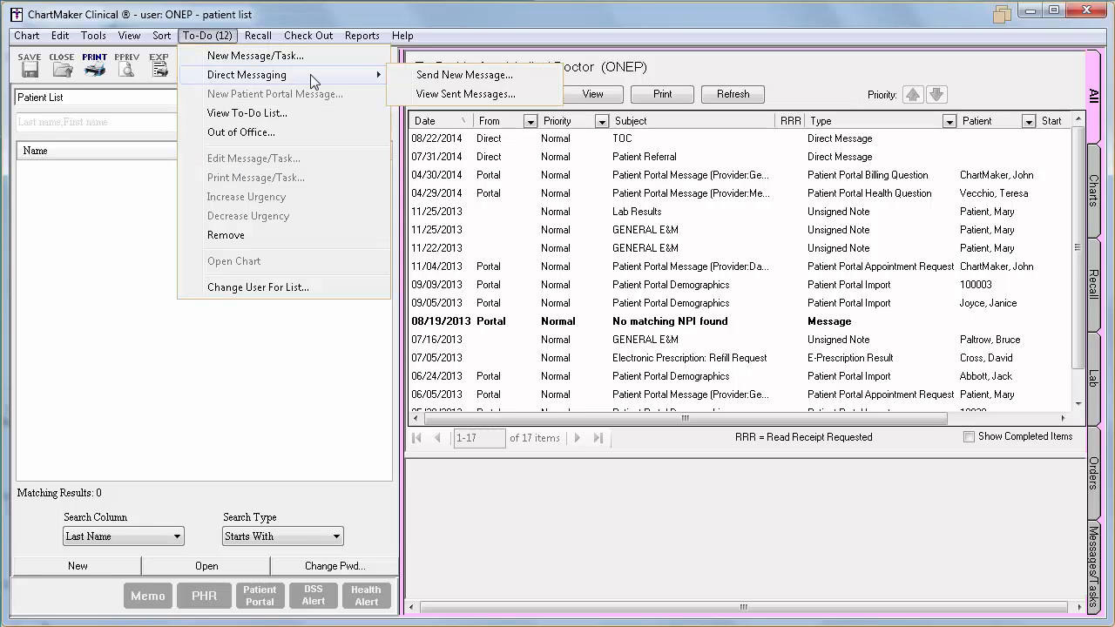
click(533, 98)
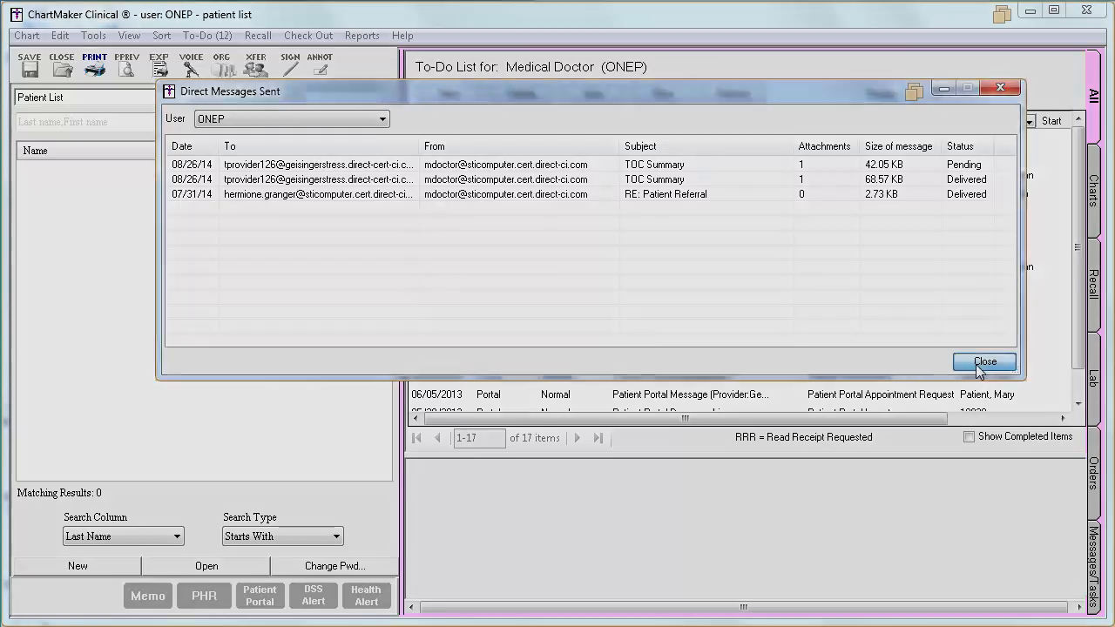
click(977, 366)
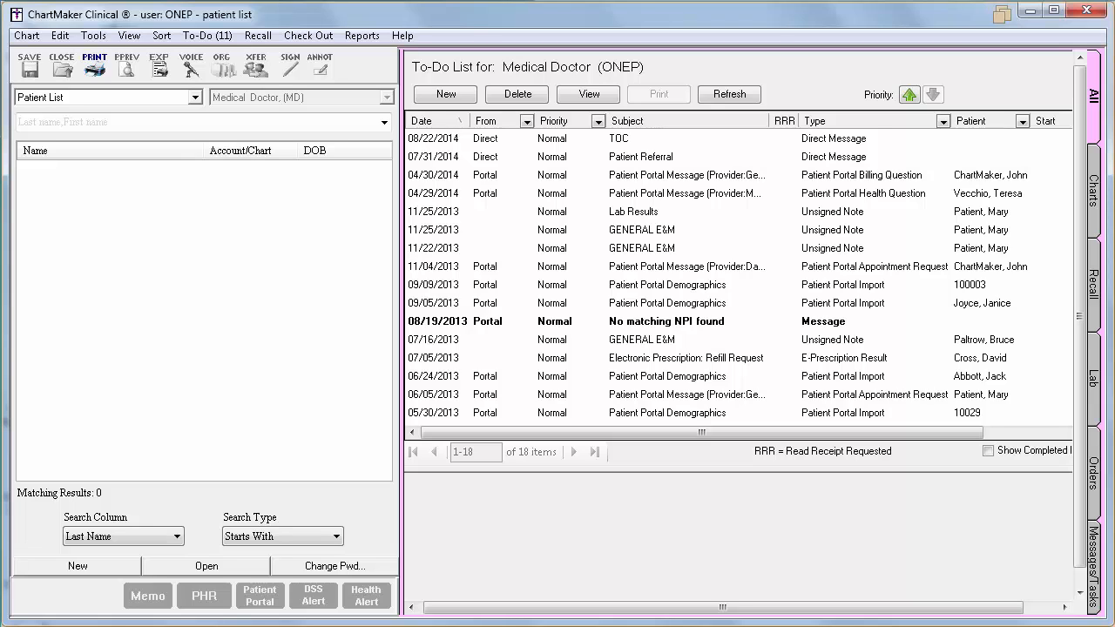
Open the 08/22/2014 Direct message with subject TOC and save its XML attachment to My Documents.
double_click(640, 141)
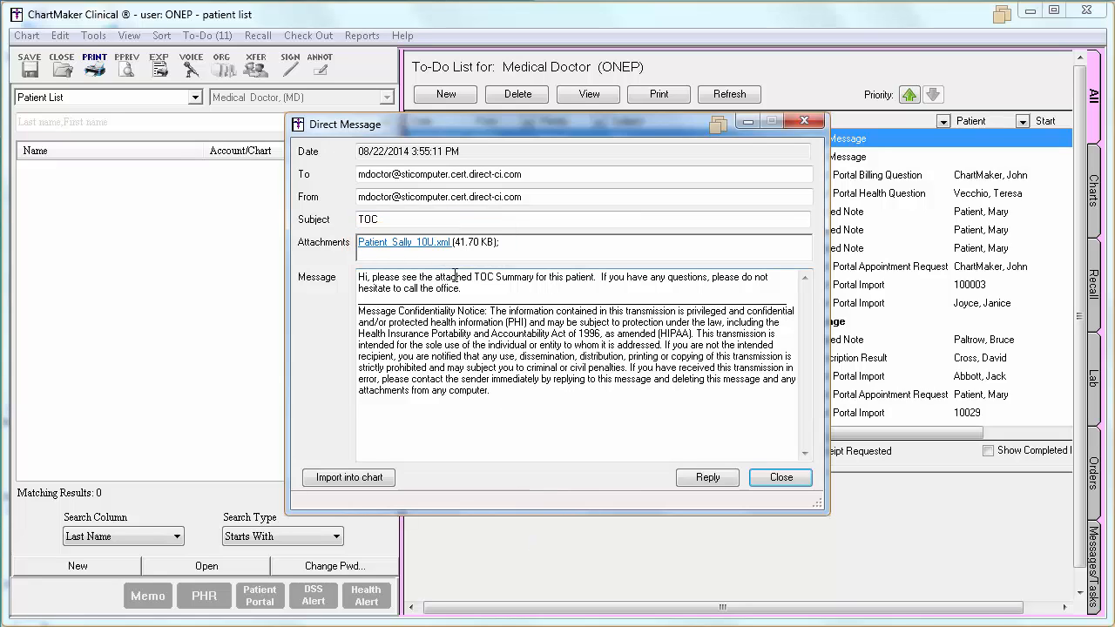
right_click(435, 247)
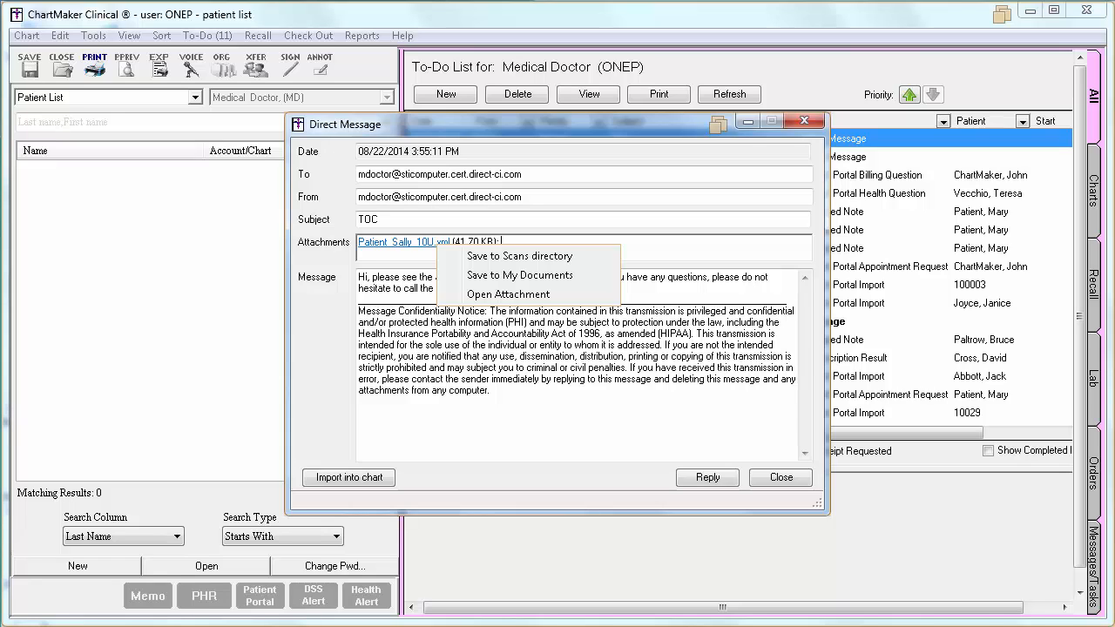
click(549, 277)
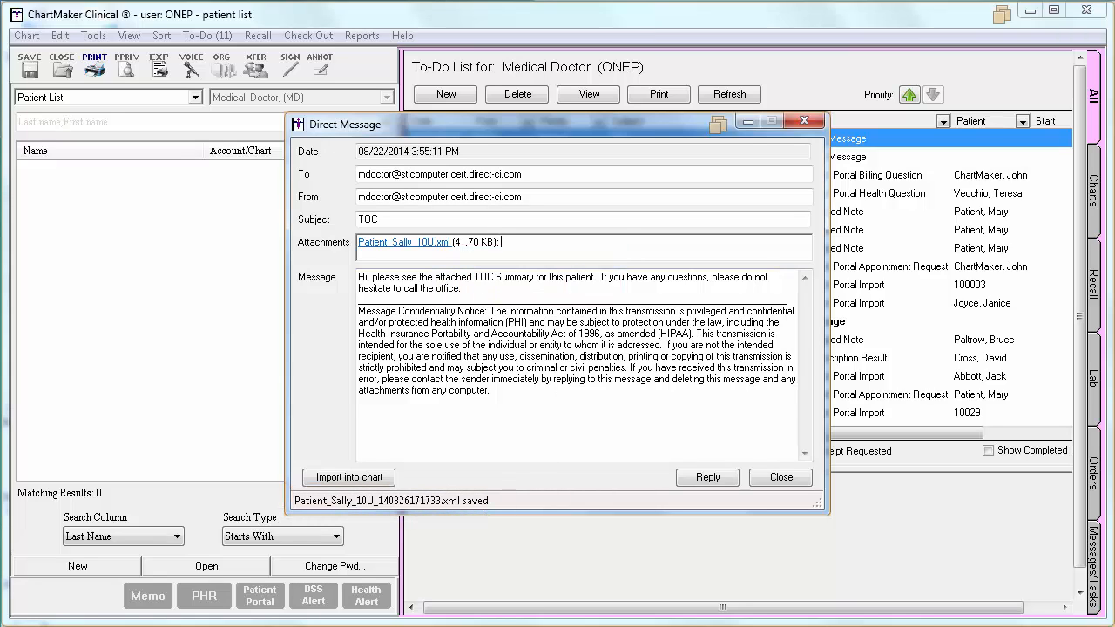
click(430, 248)
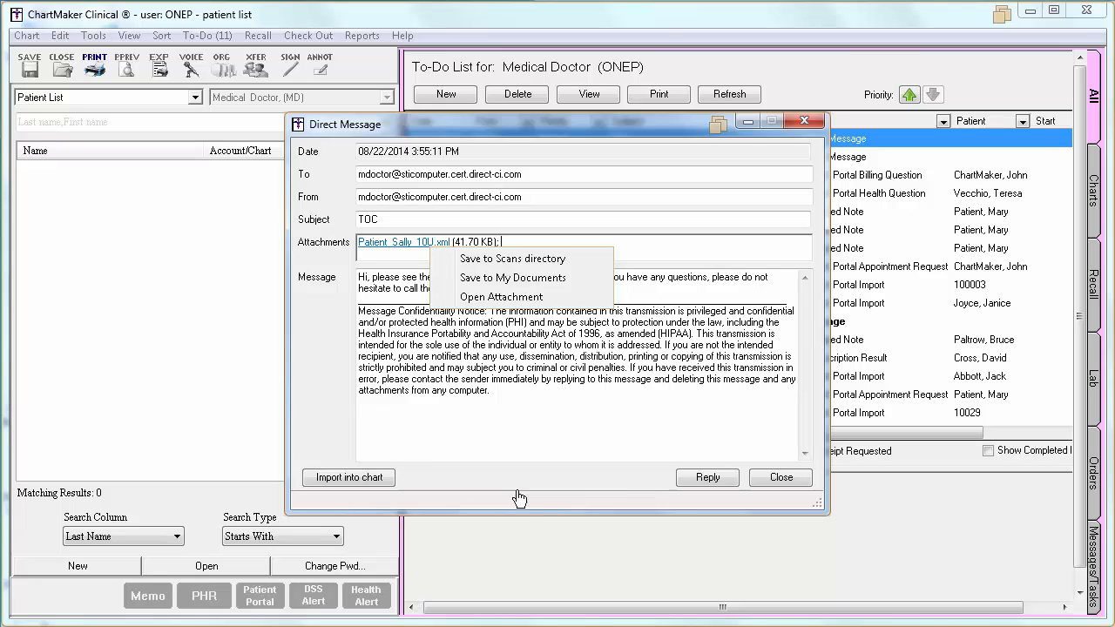
Import the message into the matching existing patient's chart, saving its text as a note and importing the CDA for reconciliation.
click(349, 477)
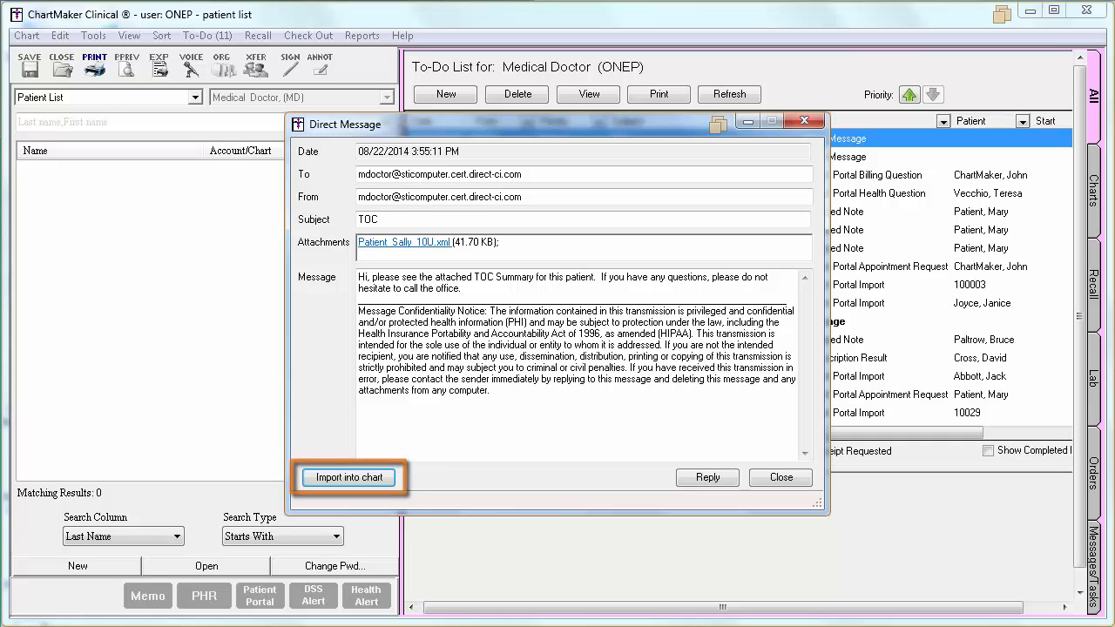
click(381, 481)
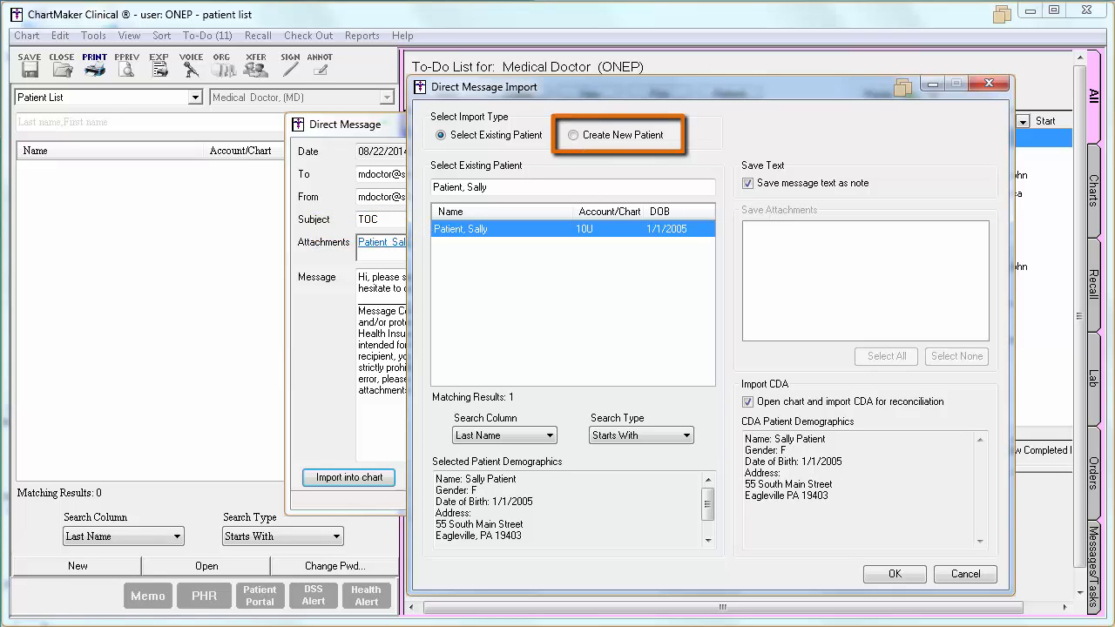
click(573, 138)
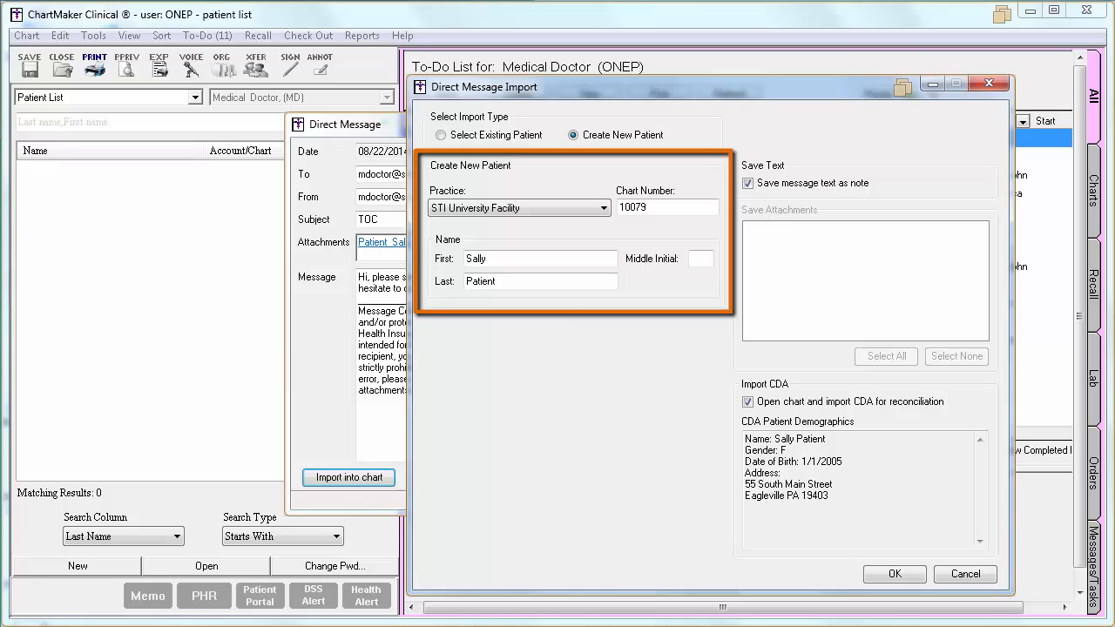
click(527, 138)
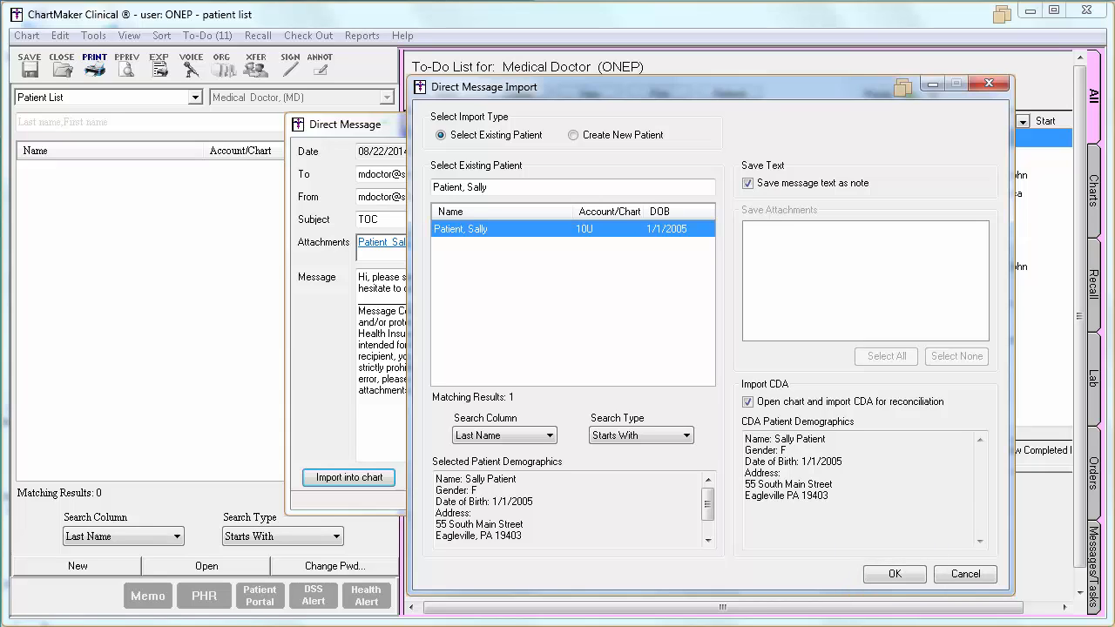
click(906, 575)
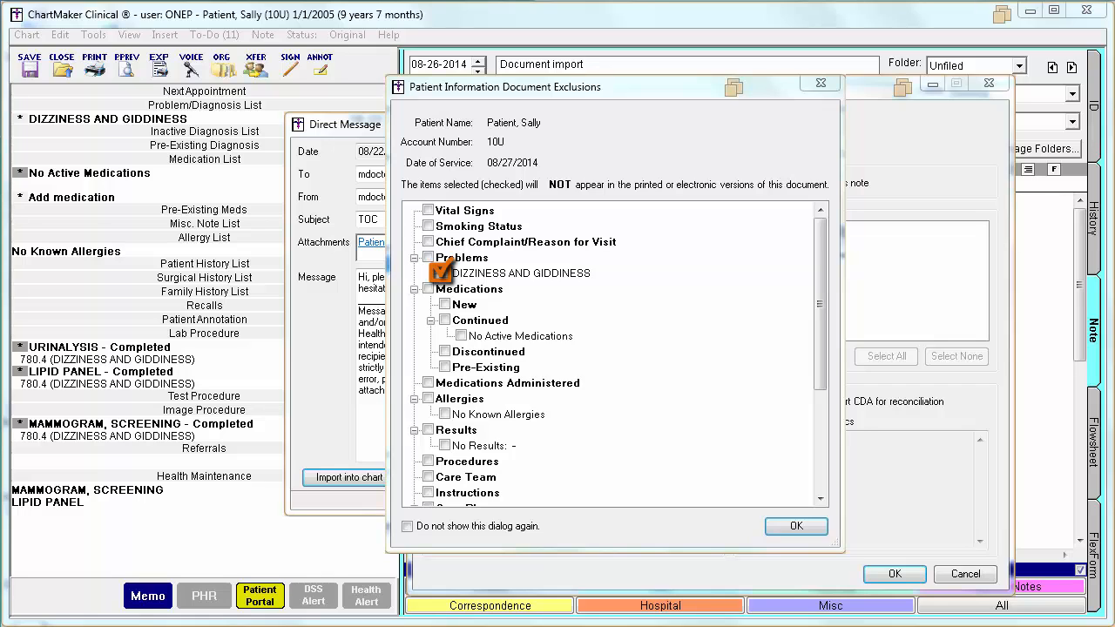
key(Return)
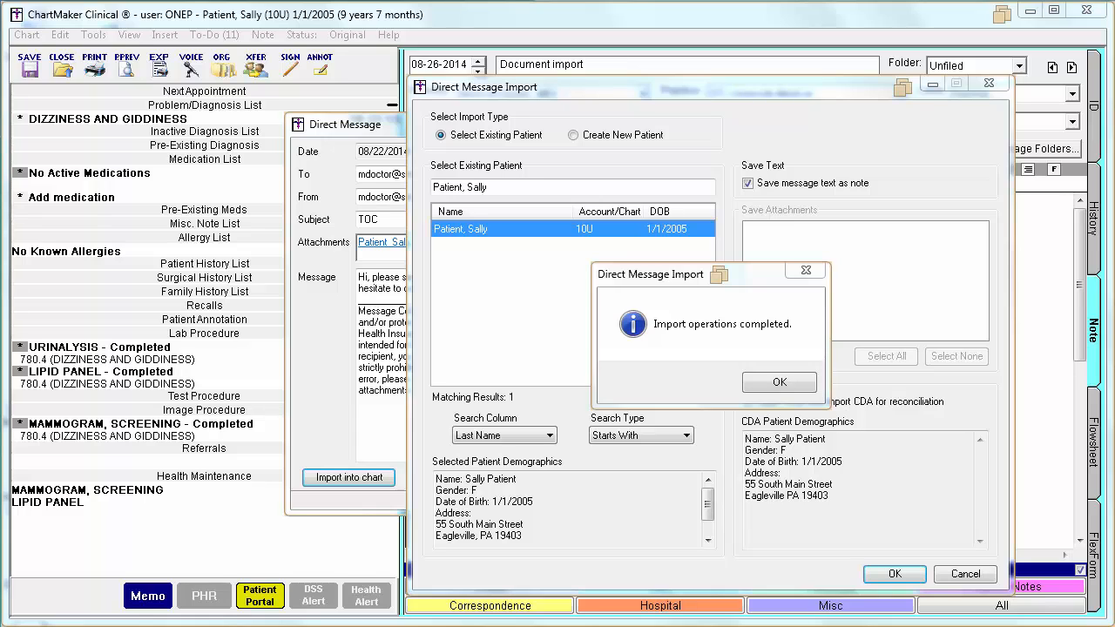
click(784, 382)
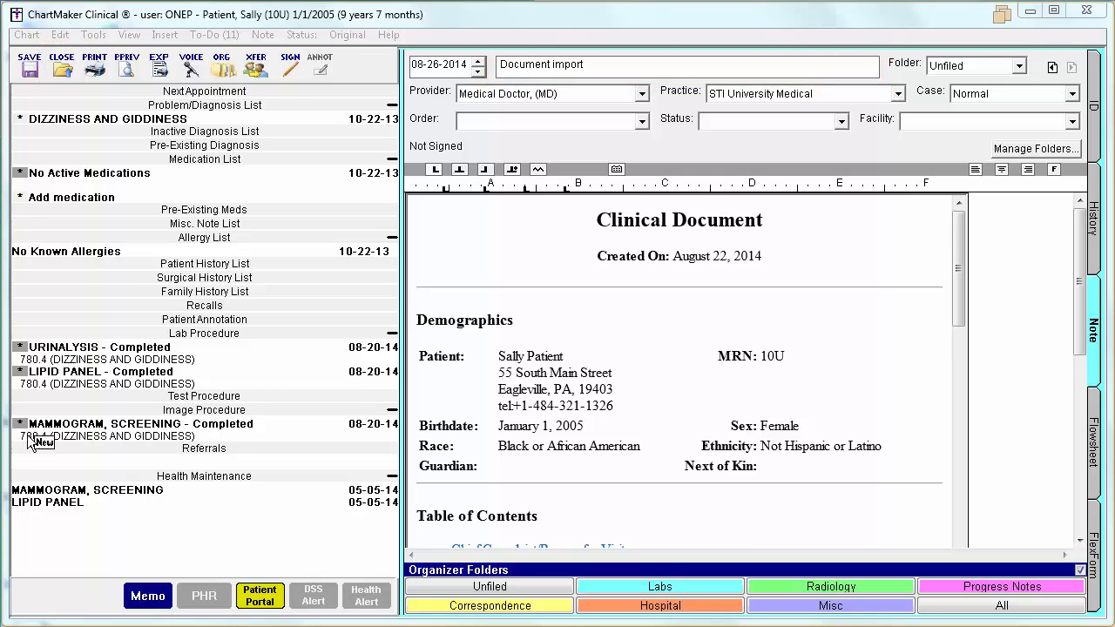
Close the patient's chart and select the 08/22/2014 TOC Direct message in the To-Do list.
click(66, 59)
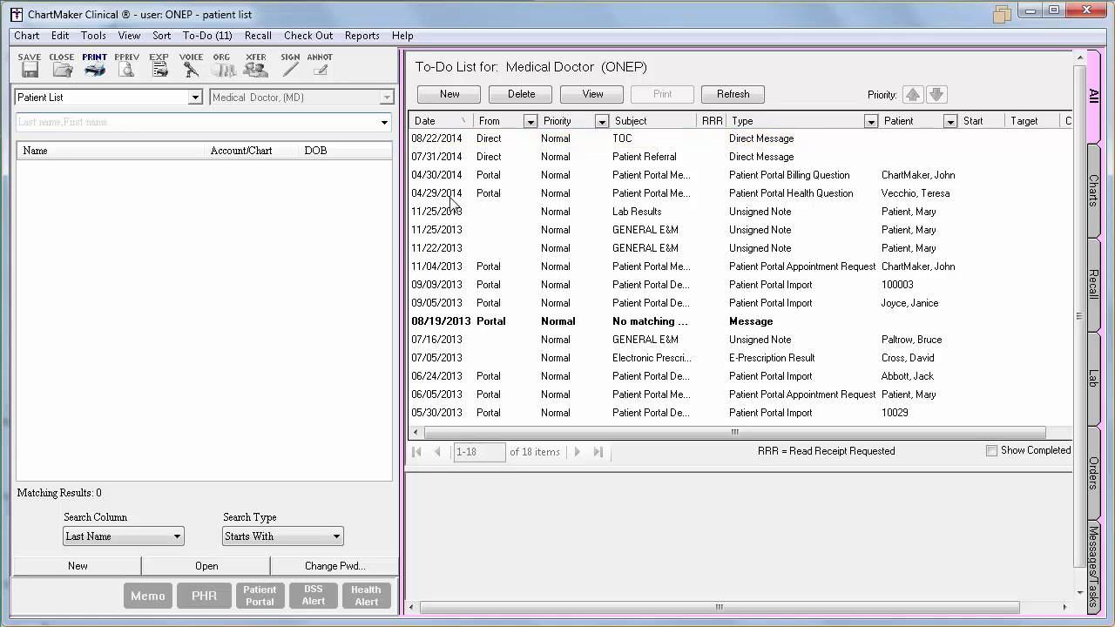
click(486, 145)
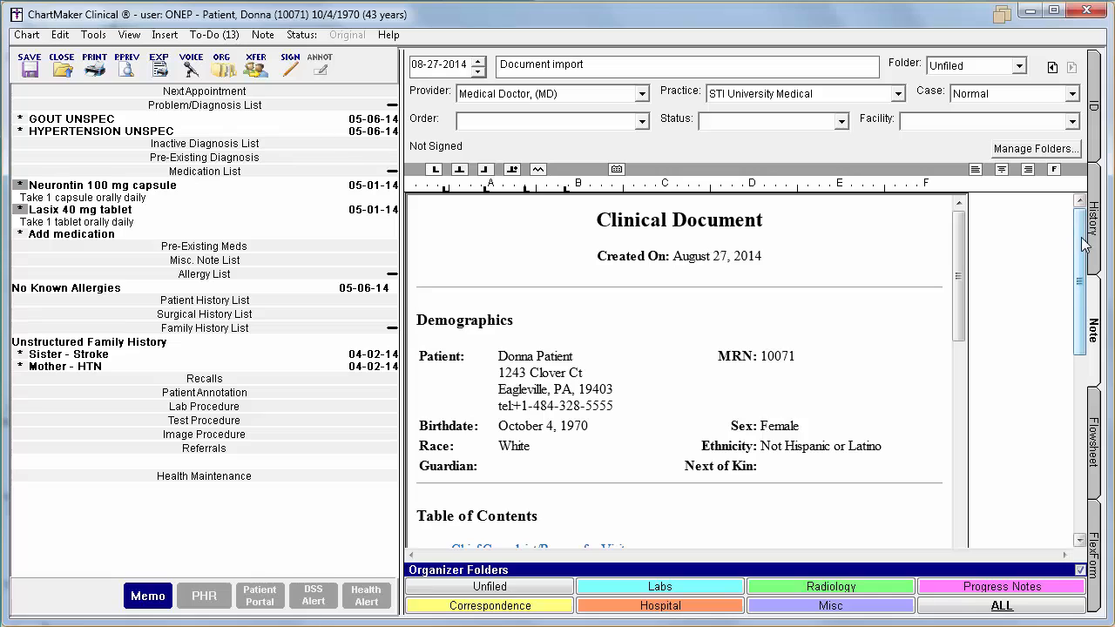
Start reconciling clinical information from the imported document's note and view the legend explaining the medication colours.
drag(1080, 248, 1090, 440)
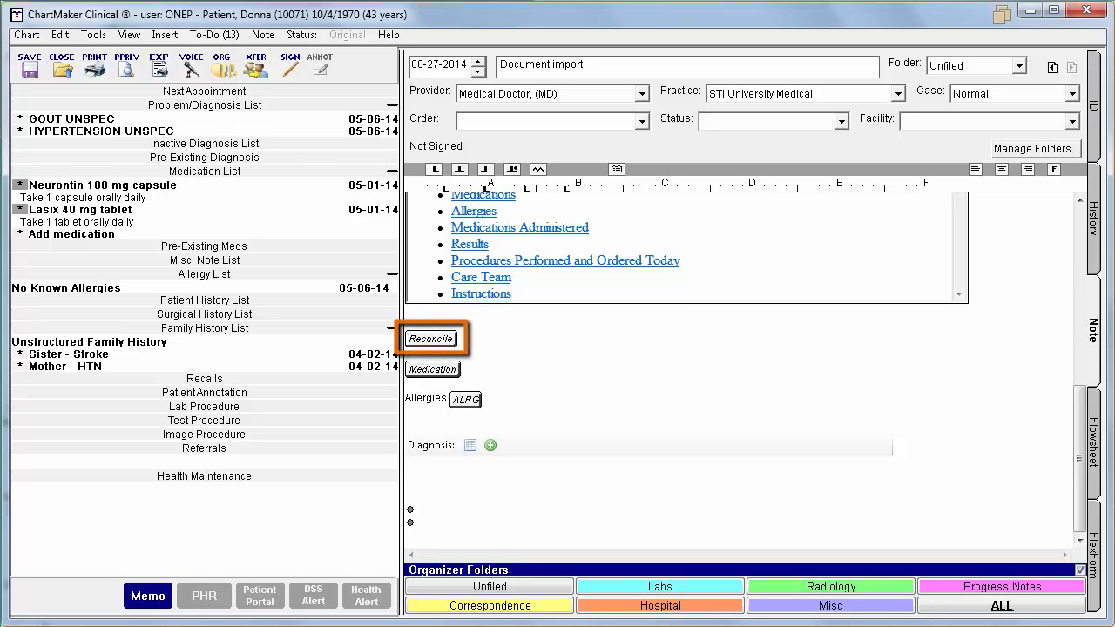
click(431, 340)
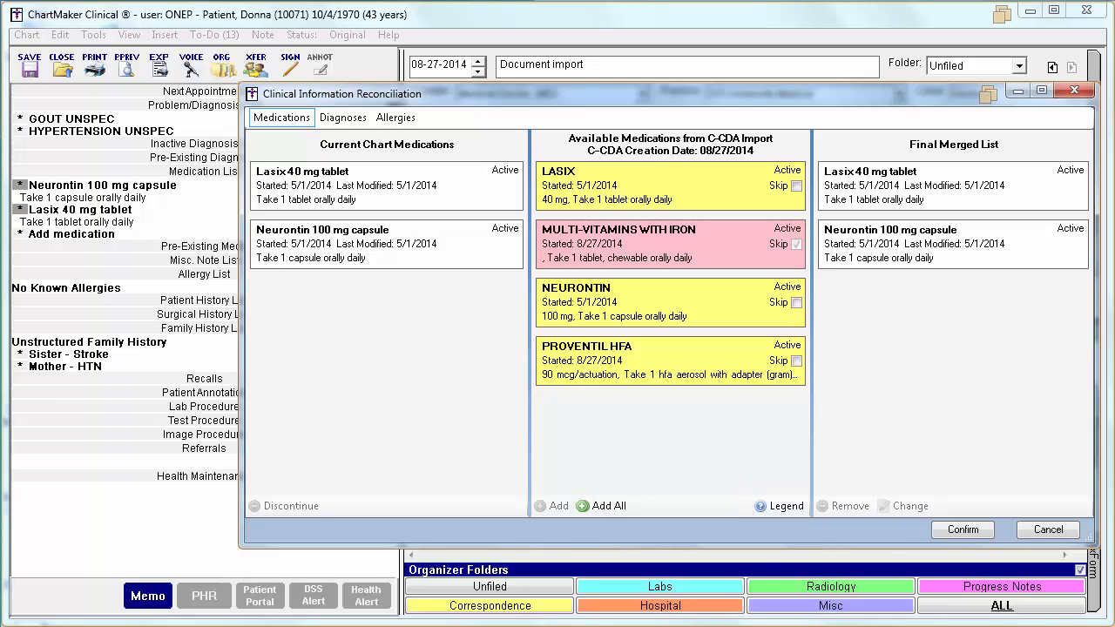
click(791, 508)
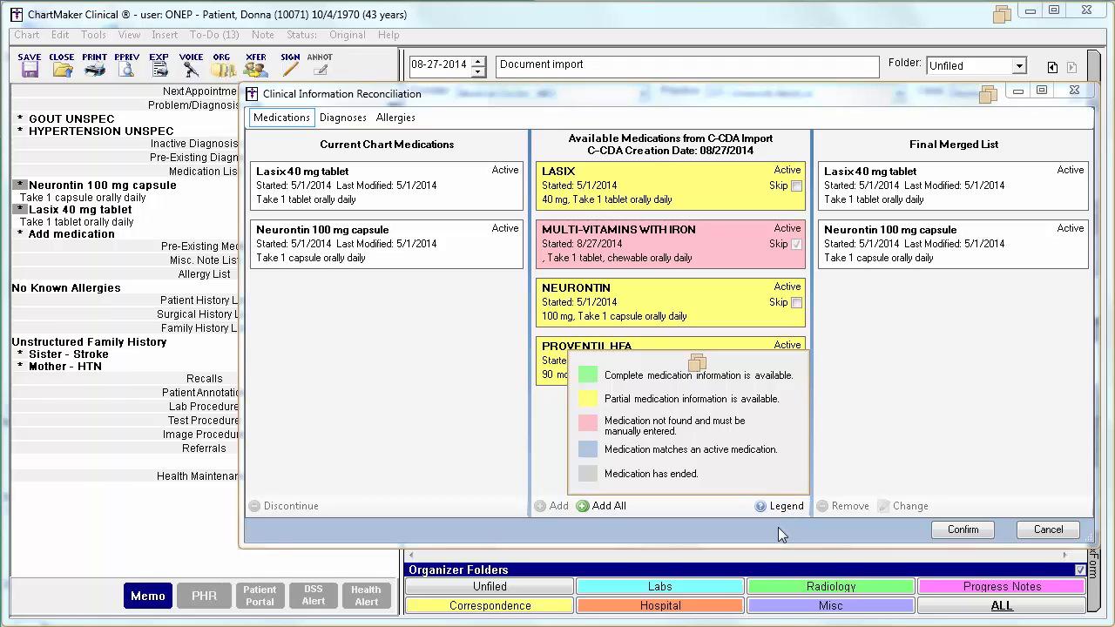
click(777, 528)
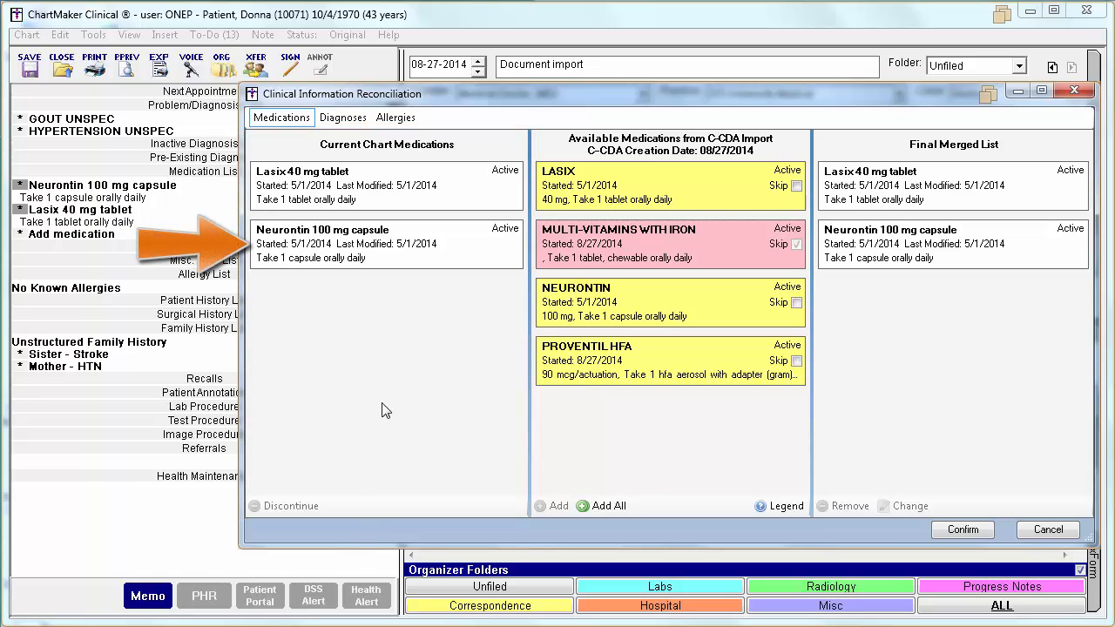
Add PROVENTIL HFA from the imported C-CDA medications to the final merged list.
click(416, 250)
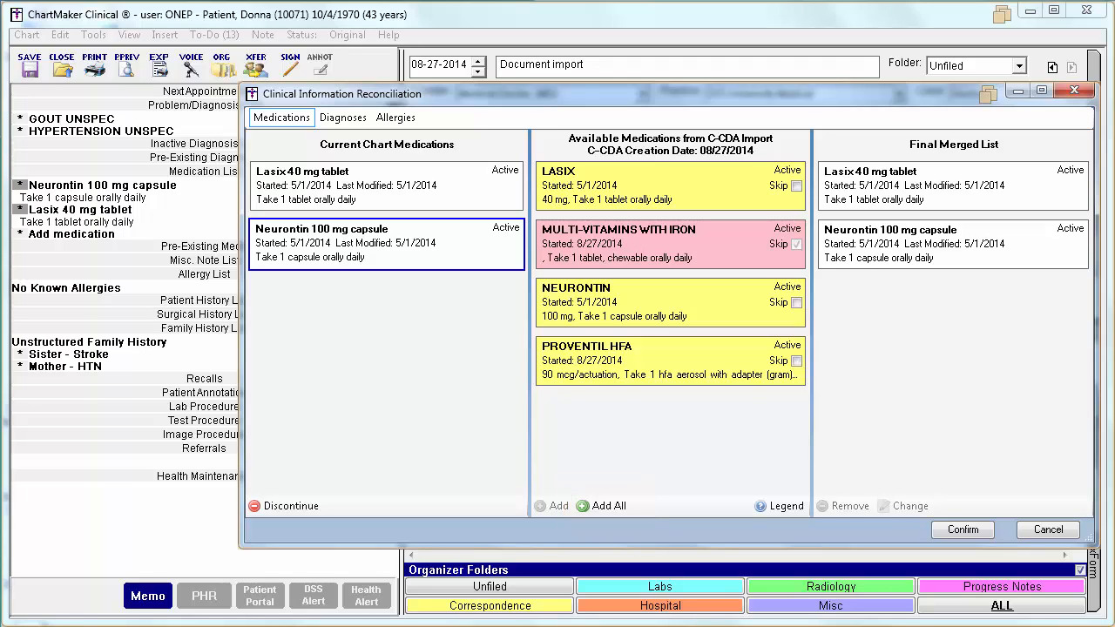
click(726, 382)
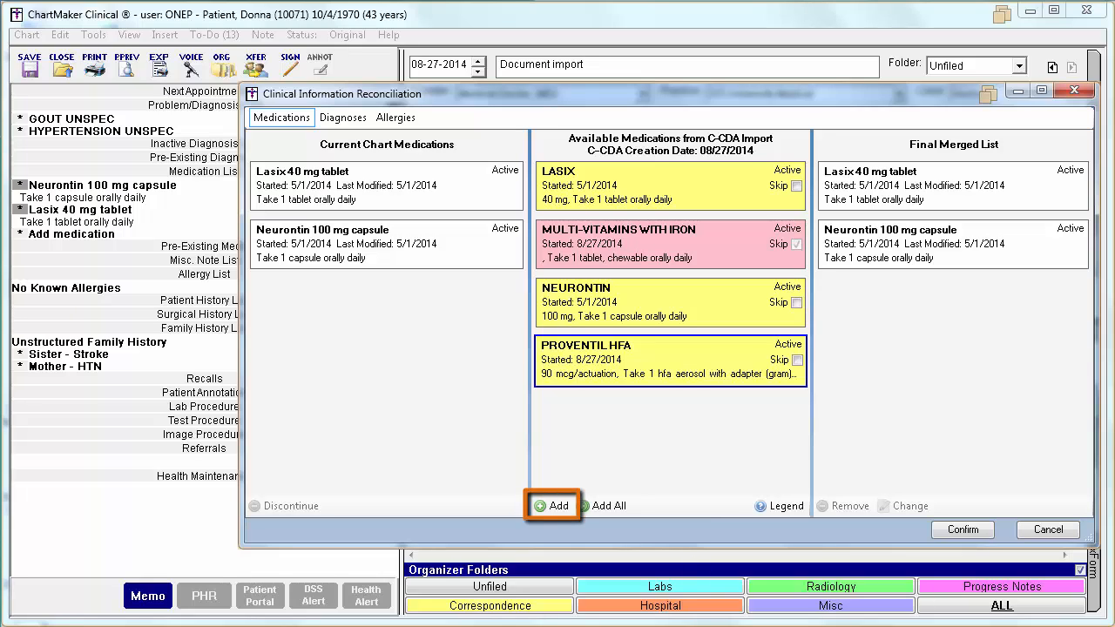
click(553, 506)
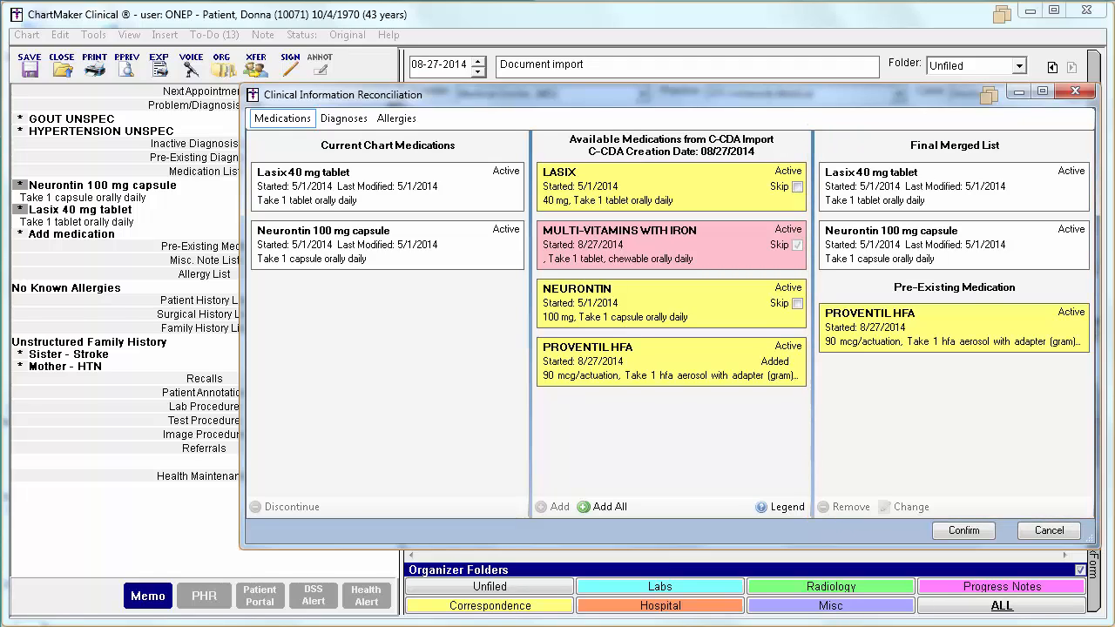
Check the Neurontin and PROVENTIL HFA entries in the final merged list, confirm the medication reconciliation, and close the reconciliation window.
click(1049, 241)
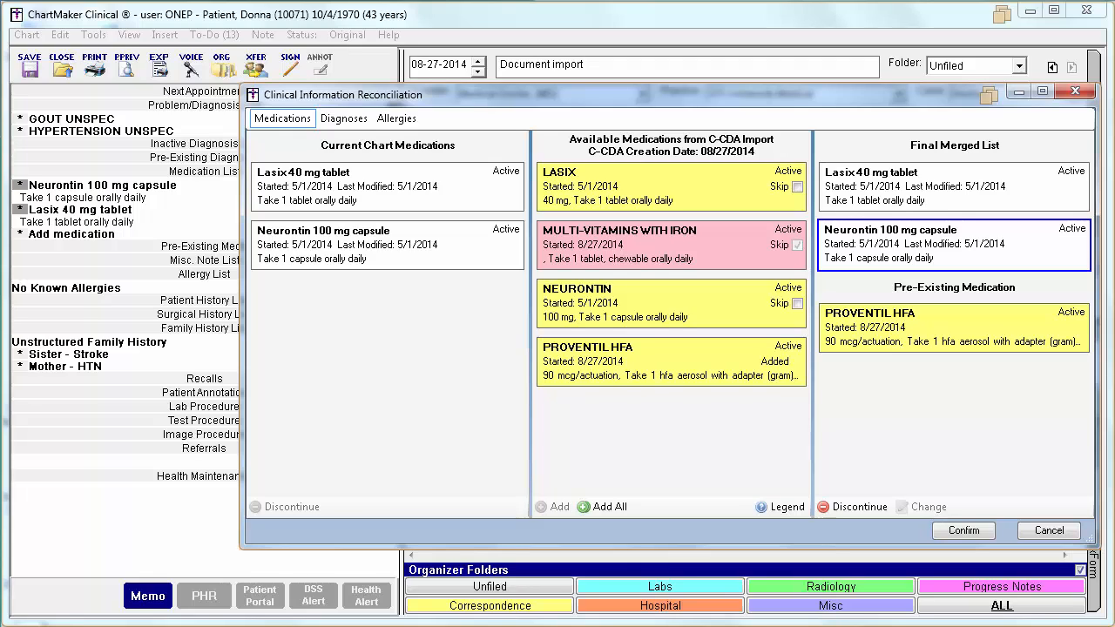
click(1048, 332)
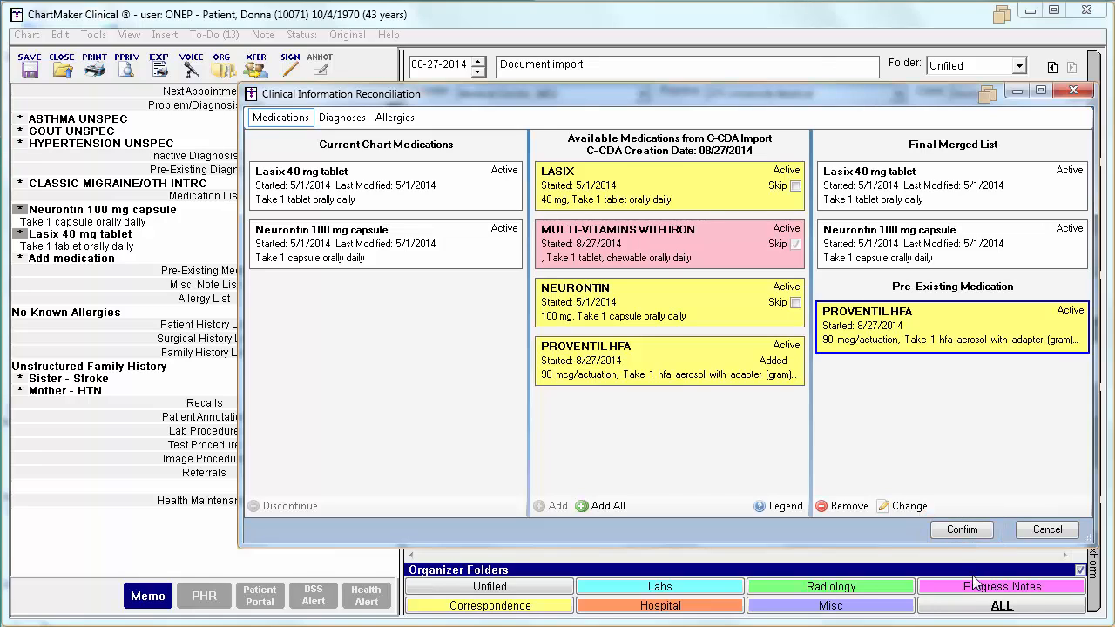
click(958, 531)
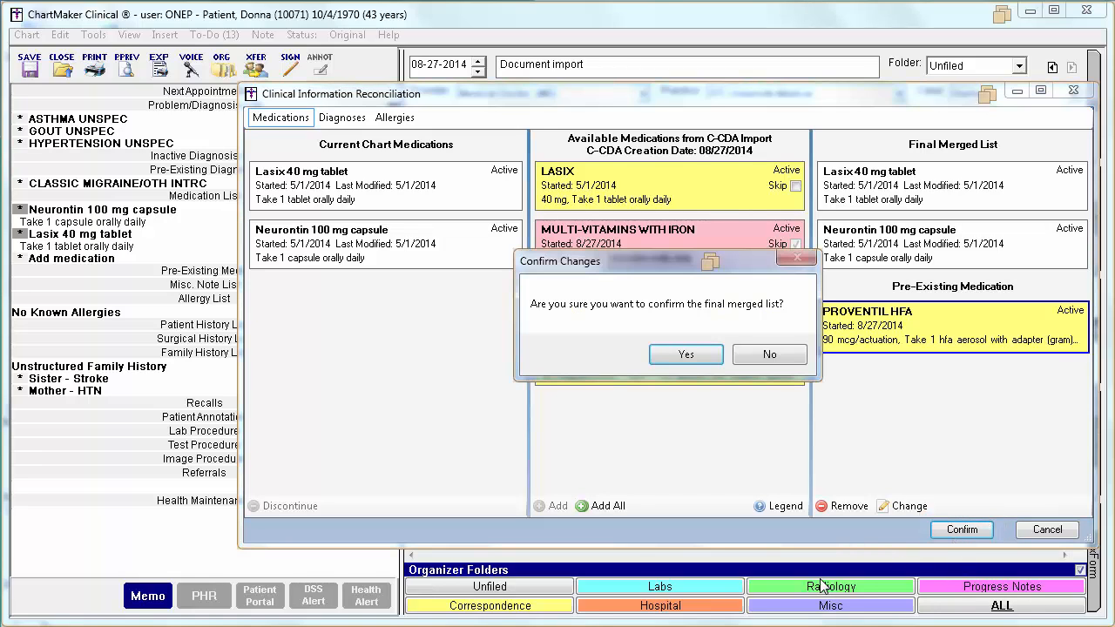
click(676, 355)
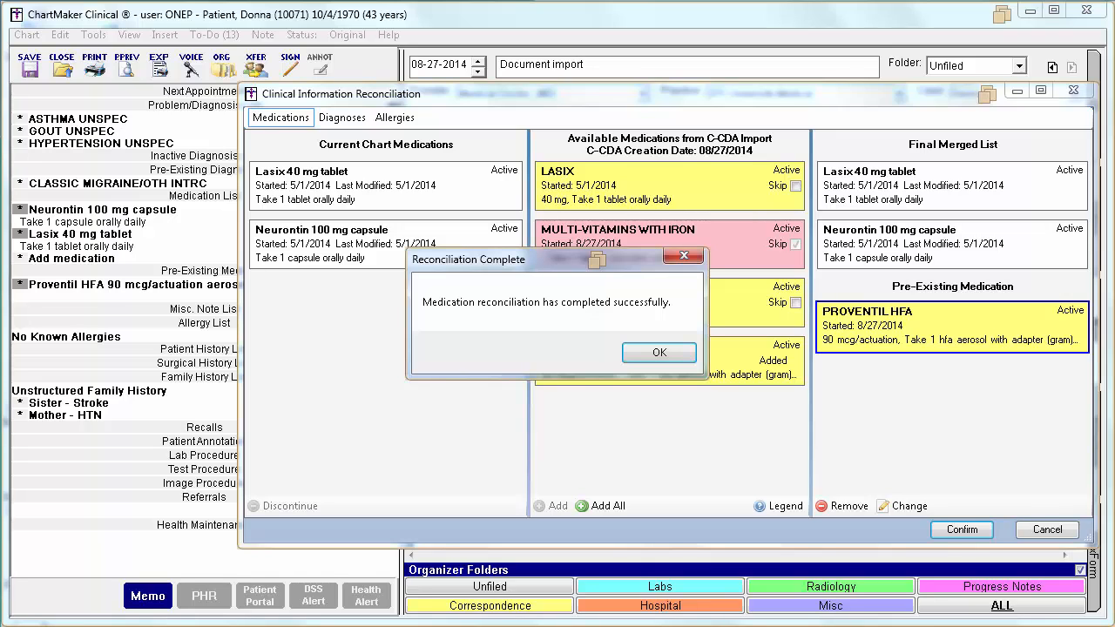
click(659, 352)
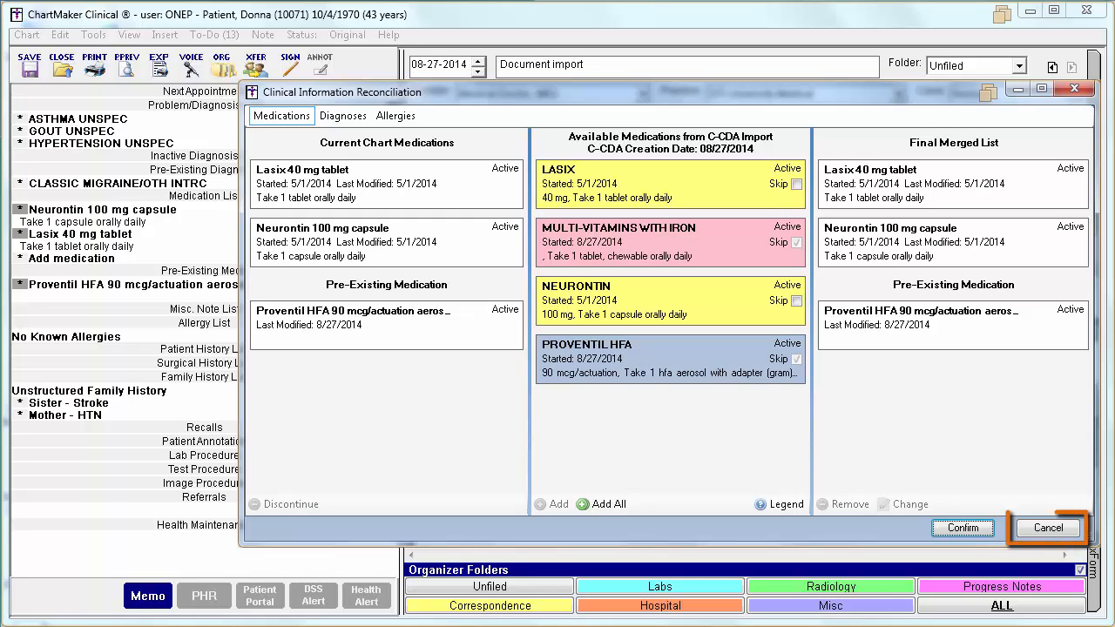
click(1048, 528)
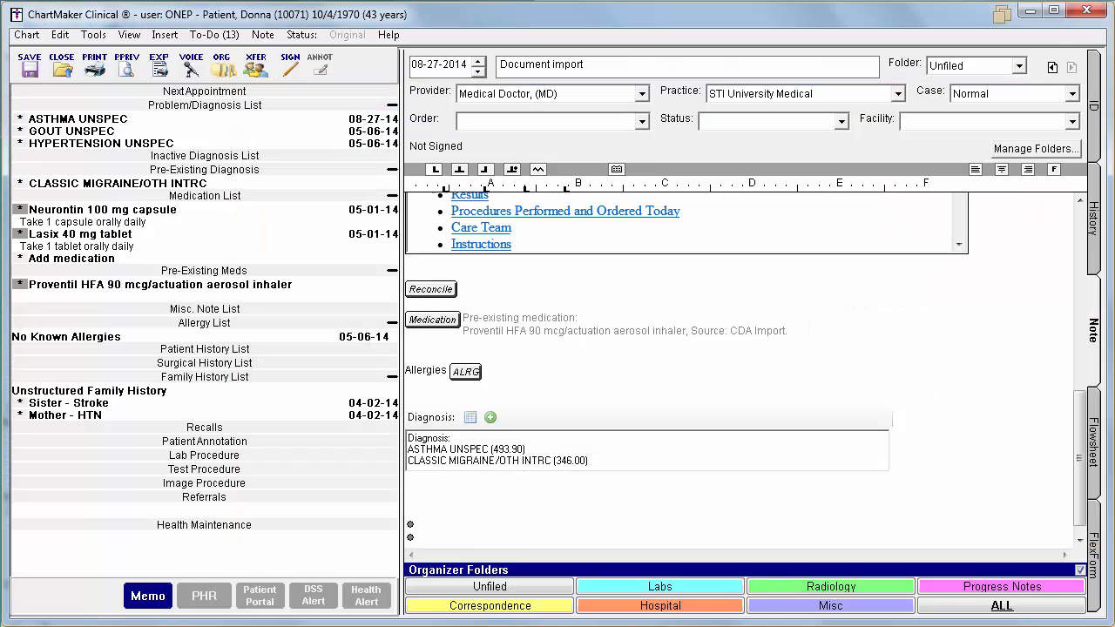